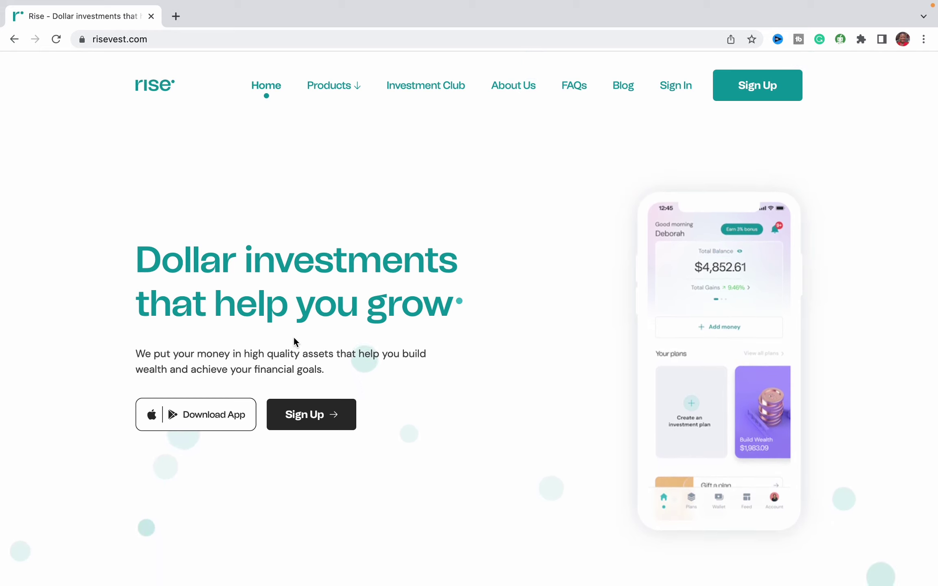
scroll(299, 186, "down", 3)
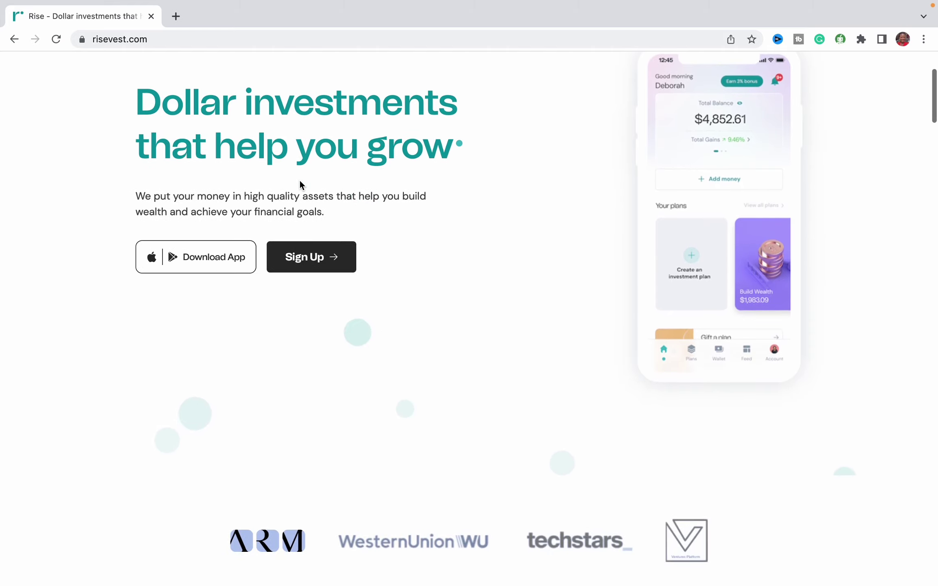
scroll(299, 186, "down", 3)
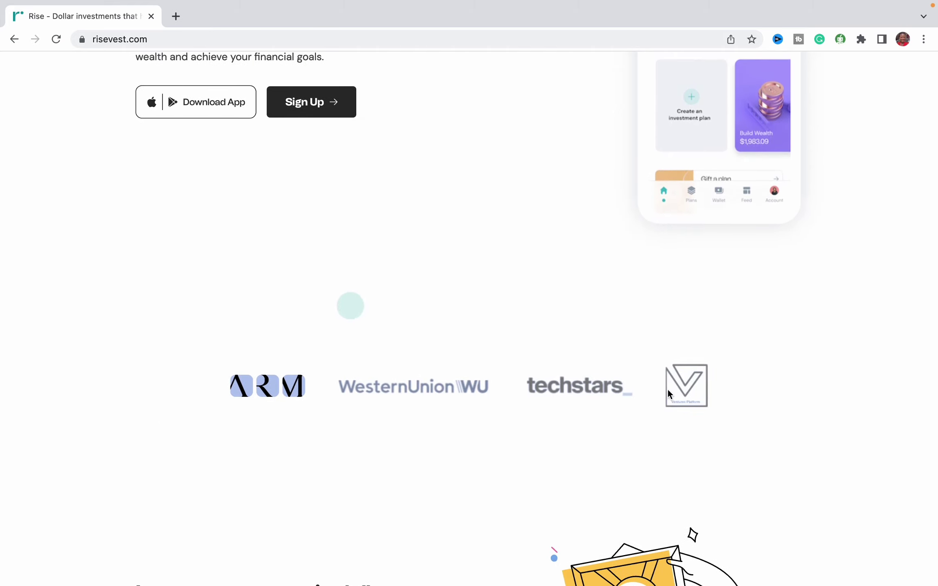
scroll(493, 400, "down", 3)
scroll(490, 390, "down", 3)
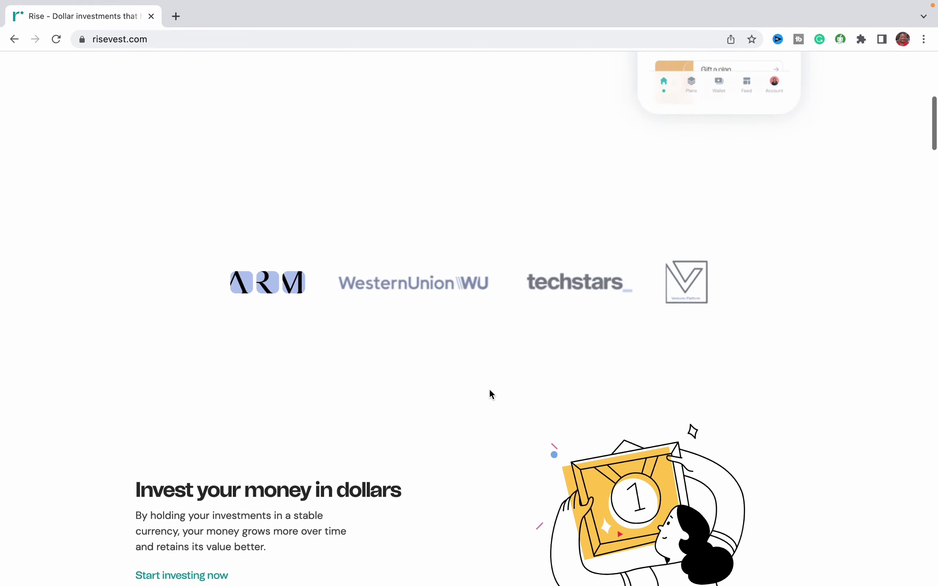
scroll(490, 389, "down", 3)
scroll(490, 389, "down", 3)
scroll(490, 389, "down", 2)
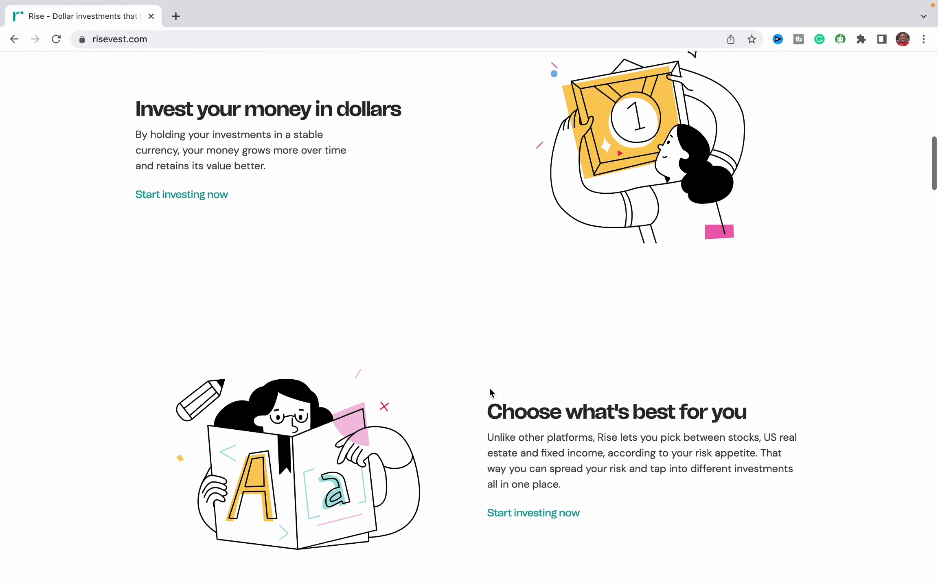
scroll(489, 388, "down", 2)
scroll(493, 382, "down", 2)
scroll(496, 378, "down", 2)
scroll(495, 378, "down", 2)
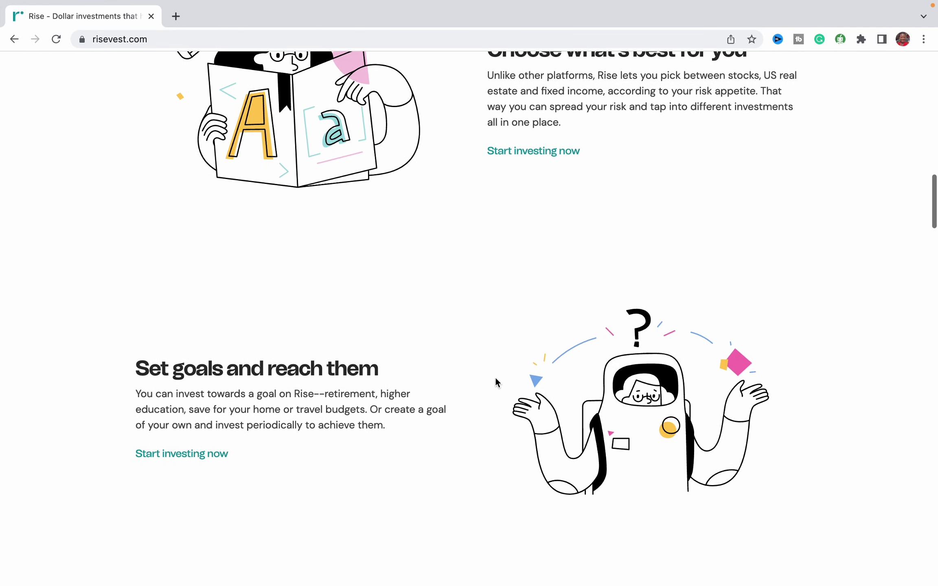
scroll(495, 379, "down", 2)
scroll(496, 381, "down", 2)
scroll(496, 382, "down", 2)
scroll(496, 381, "down", 2)
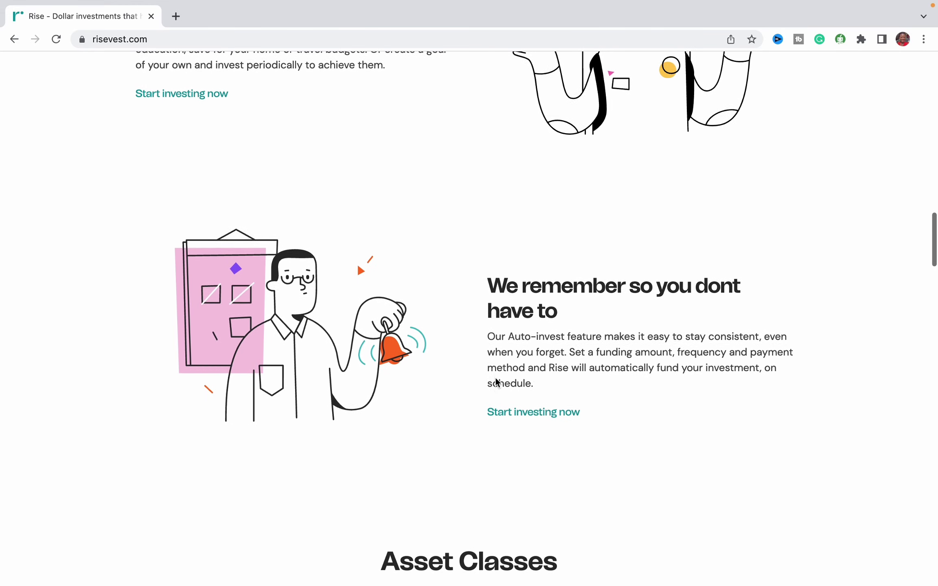
scroll(496, 382, "down", 1)
scroll(497, 382, "down", 3)
scroll(497, 382, "down", 2)
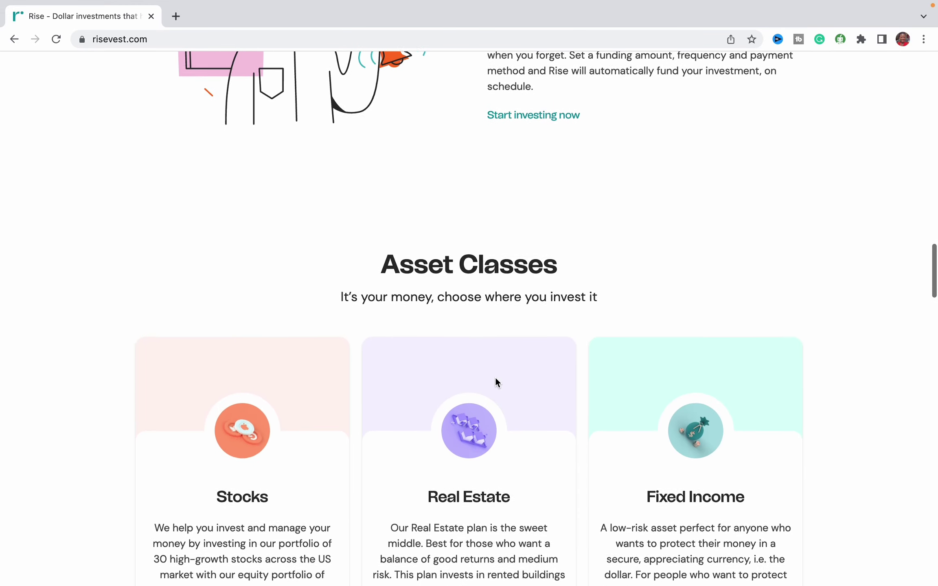
scroll(496, 382, "down", 2)
scroll(497, 381, "down", 1)
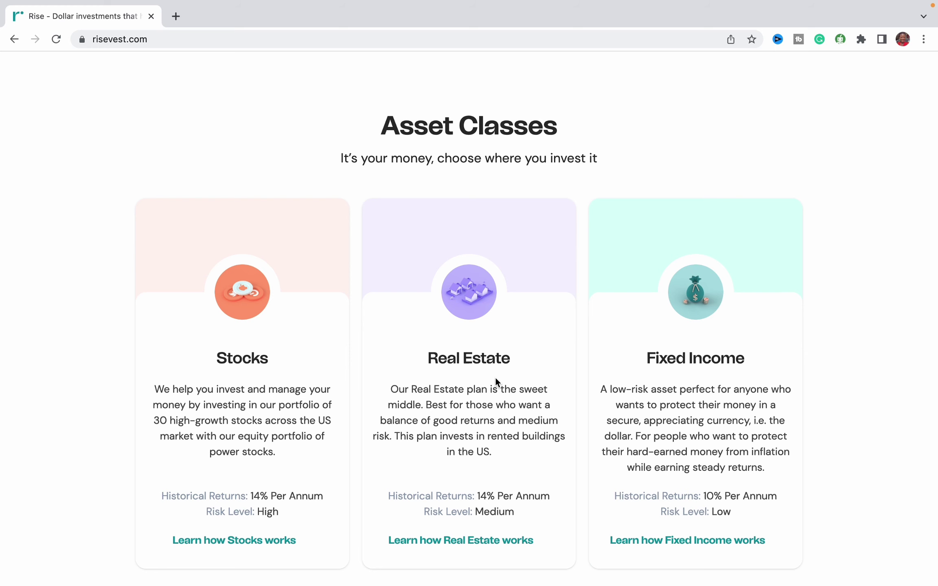
scroll(495, 377, "down", 2)
scroll(495, 376, "down", 2)
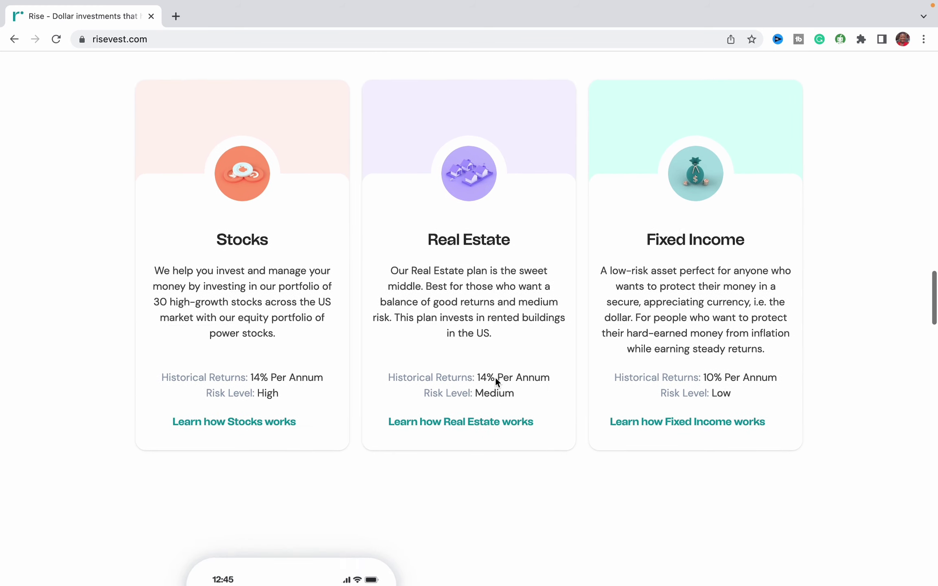
scroll(496, 377, "down", 1)
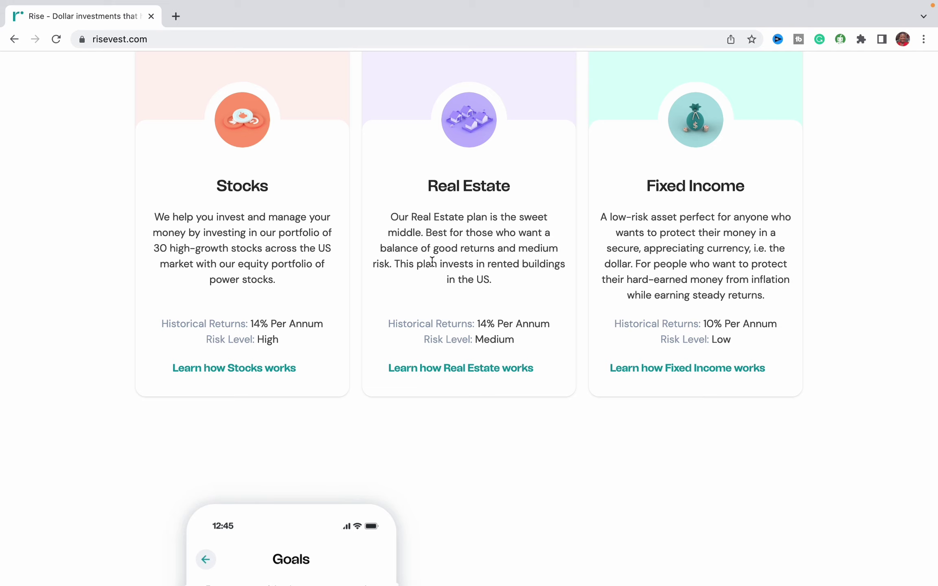
Open the Real Estate page, then show the Products menu with Stocks, Fixed Income and Build Wealth
left_click(463, 367)
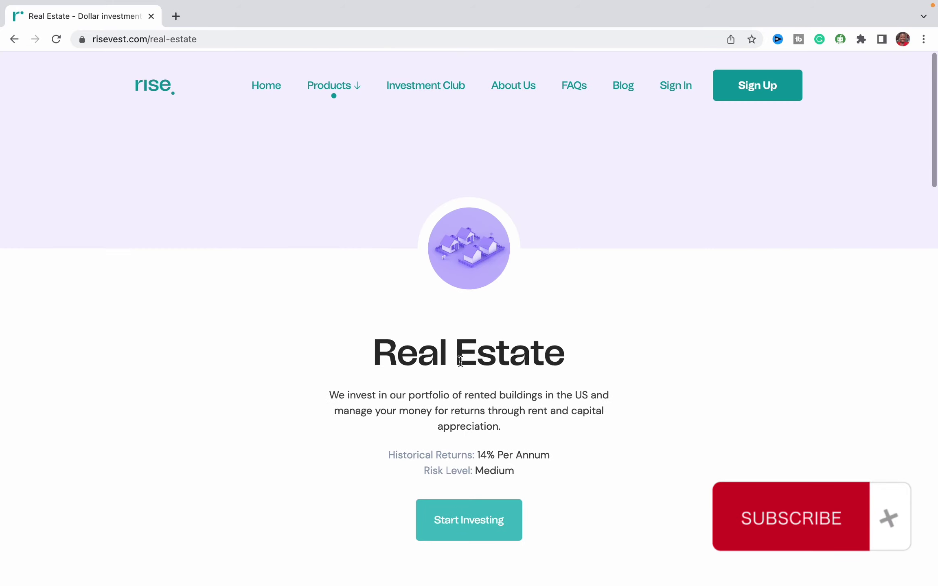
scroll(463, 367, "down", 2)
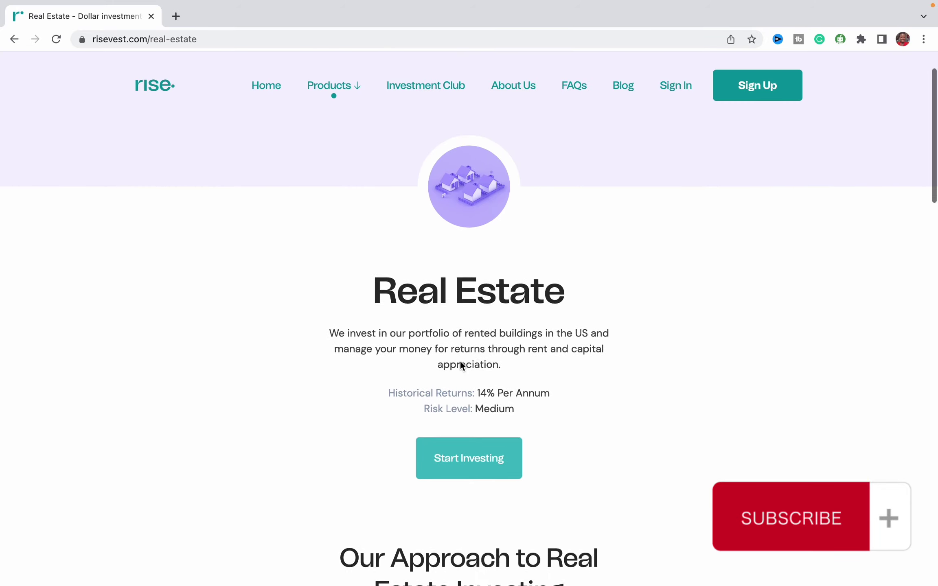
scroll(462, 367, "down", 3)
scroll(463, 366, "down", 3)
scroll(460, 360, "down", 3)
scroll(460, 362, "down", 3)
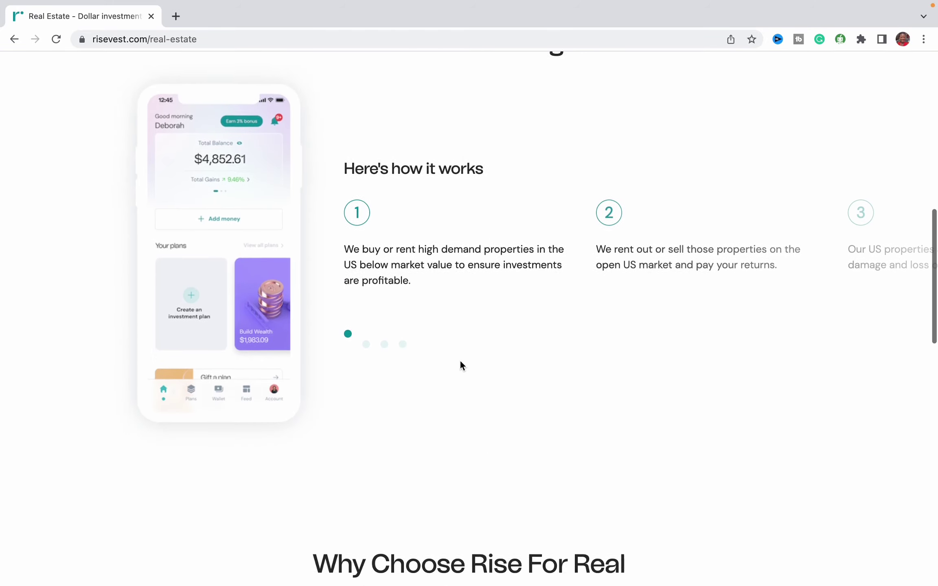
scroll(462, 379, "up", 2)
scroll(449, 356, "up", 1)
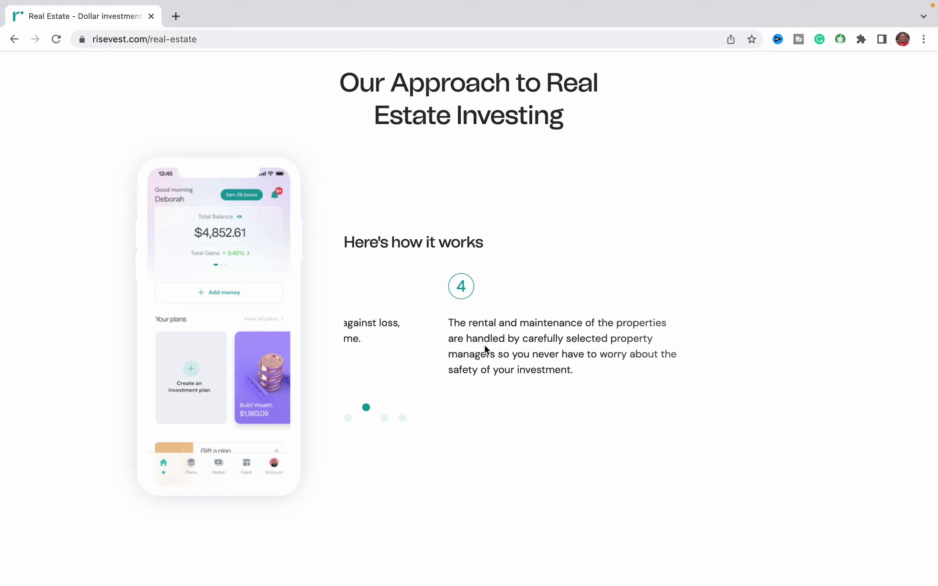
scroll(485, 346, "down", 3)
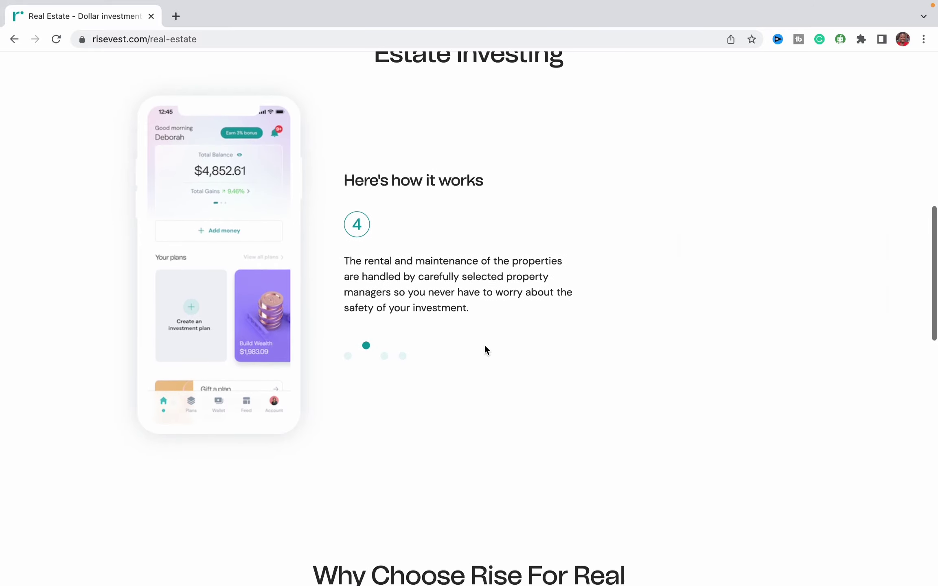
scroll(485, 344, "down", 1)
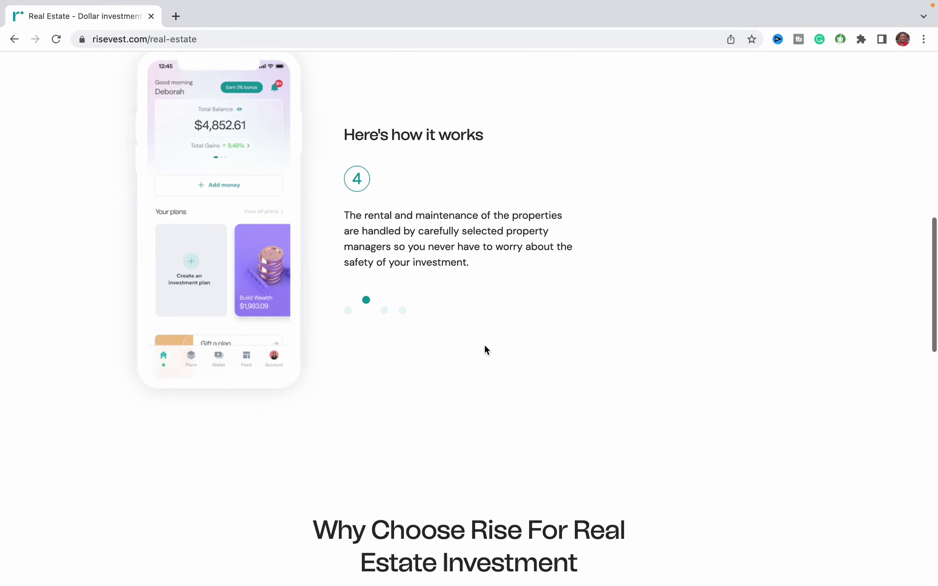
scroll(485, 343, "down", 3)
scroll(485, 344, "down", 3)
scroll(485, 344, "down", 4)
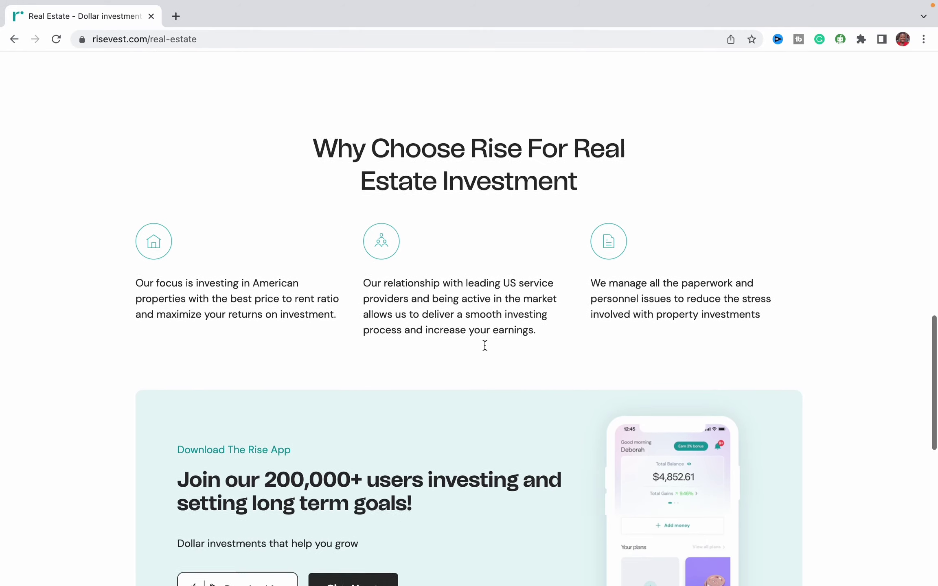
scroll(485, 344, "down", 3)
scroll(485, 344, "down", 1)
scroll(485, 344, "down", 1)
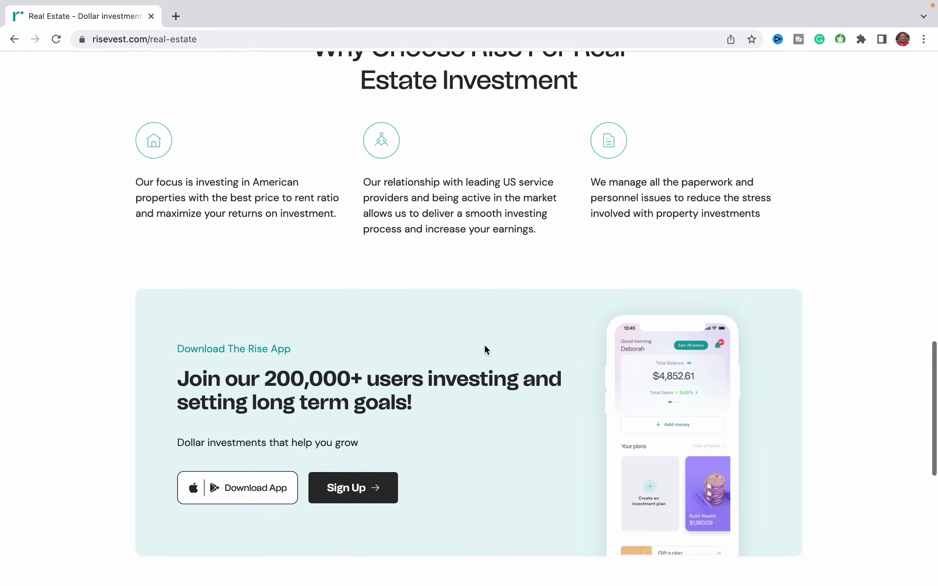
scroll(484, 344, "down", 5)
scroll(484, 344, "down", 1)
scroll(484, 344, "up", 5)
scroll(484, 344, "up", 8)
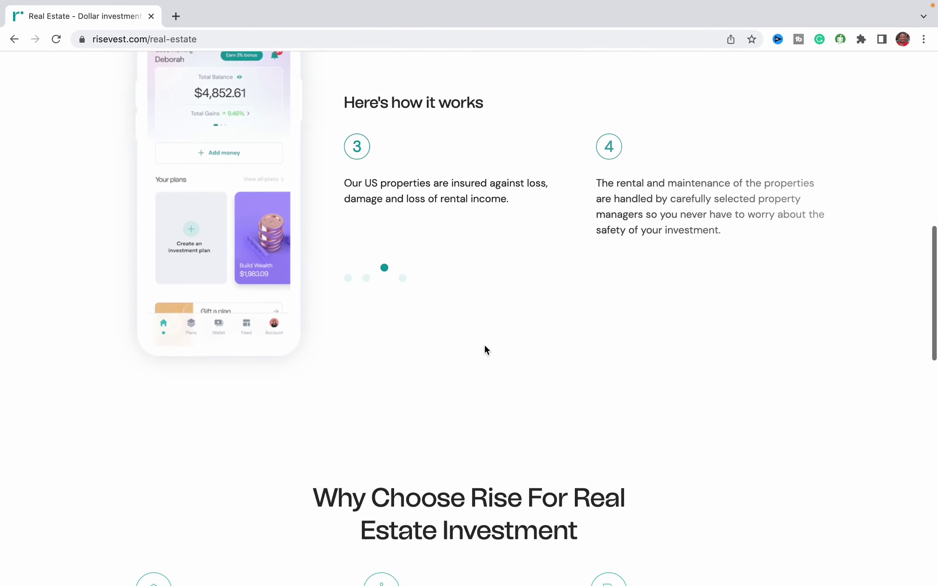
scroll(484, 344, "up", 10)
scroll(484, 344, "down", 1)
left_click(329, 87)
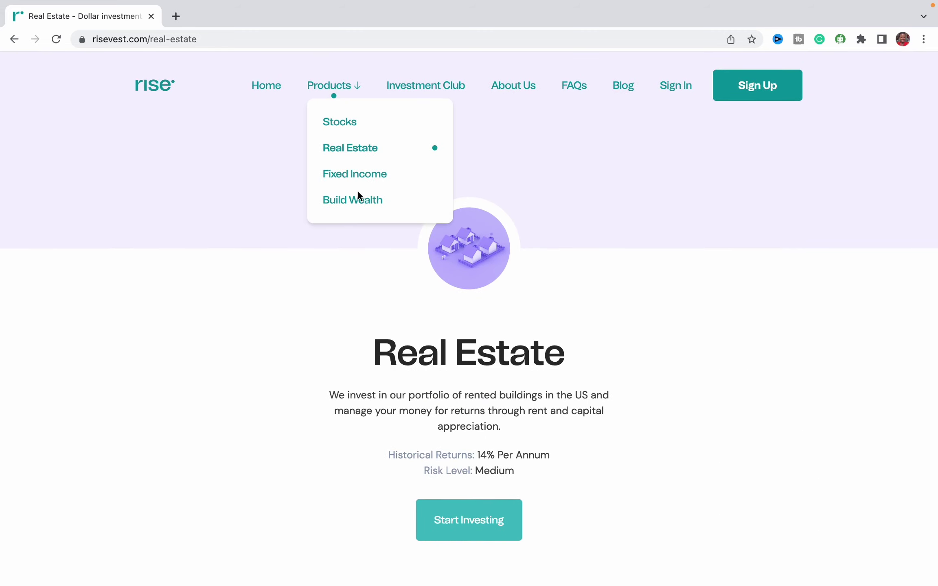
Open the Build Wealth planner and correct the current age to 33
left_click(359, 200)
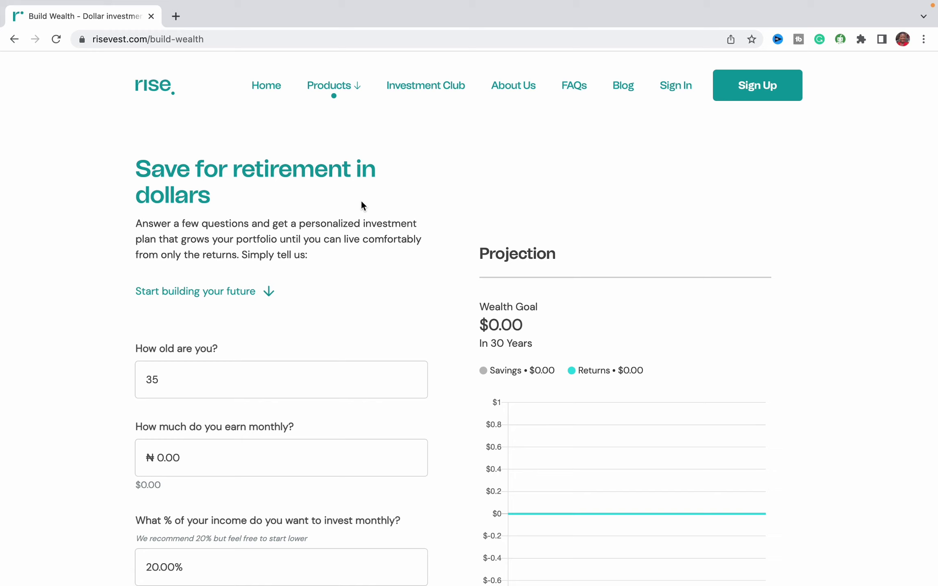
left_click(196, 375)
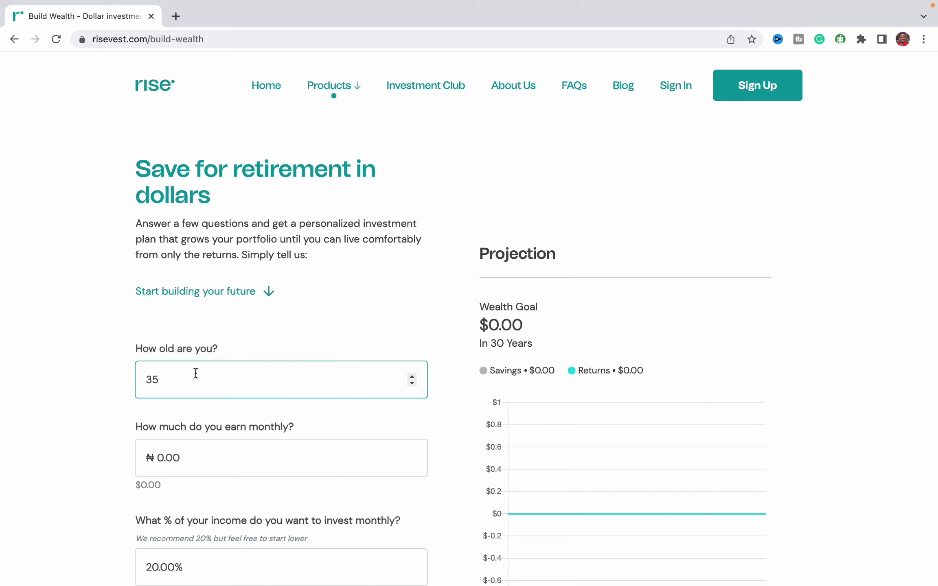
key("BackSpace")
type("3")
scroll(179, 396, "down", 1)
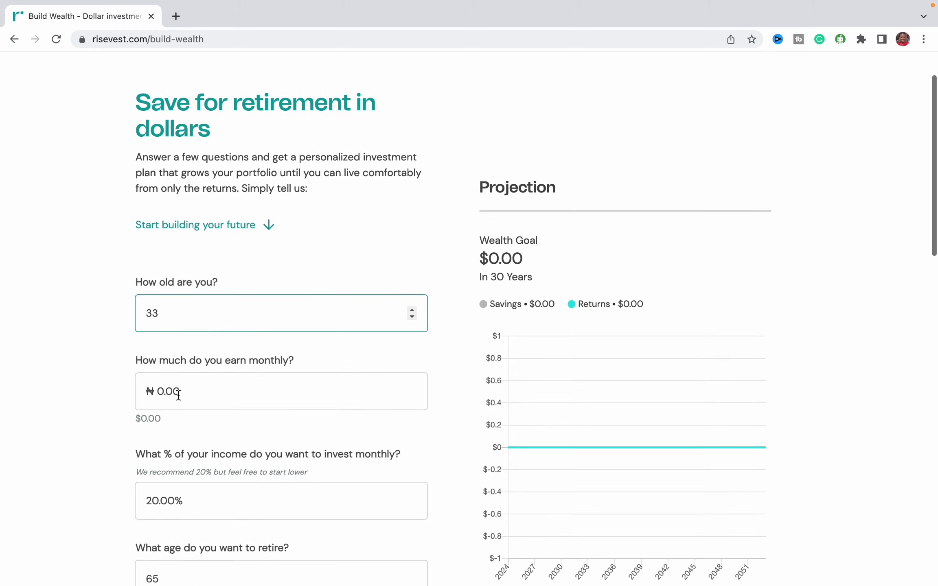
Enter ₦500 monthly income, 30% invested, and change the retirement age from 65 to 58
left_click(166, 395)
type("500")
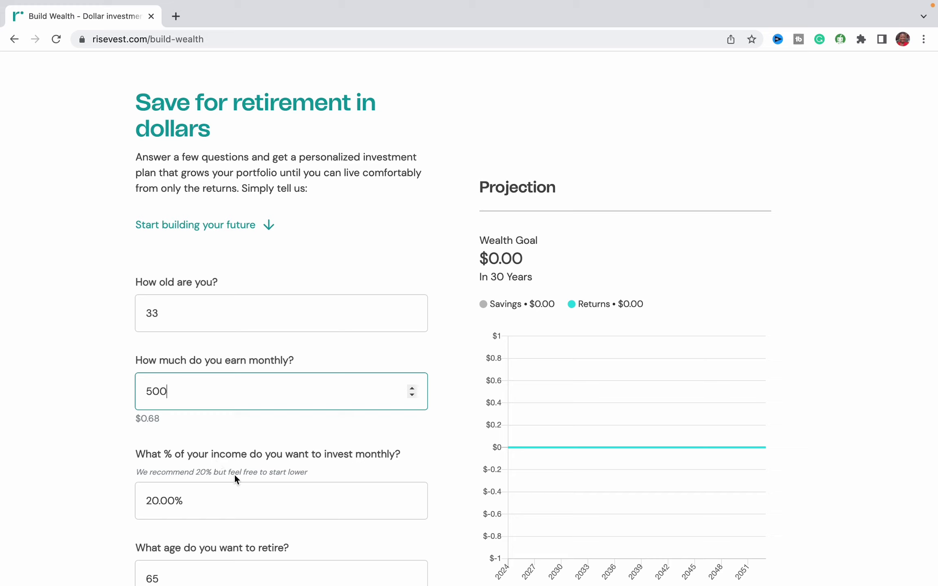
left_click(158, 500)
type("30")
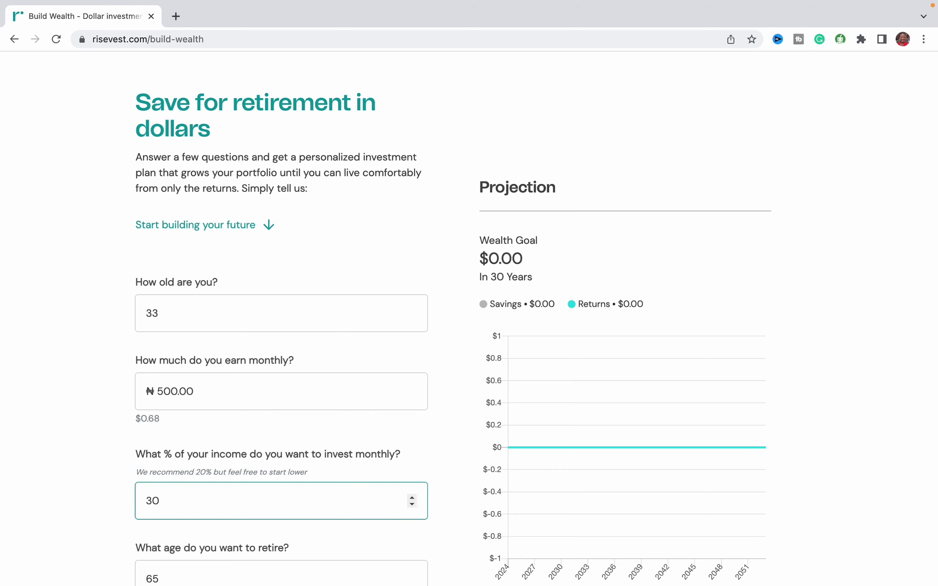
scroll(280, 500, "down", 2)
key("BackSpace")
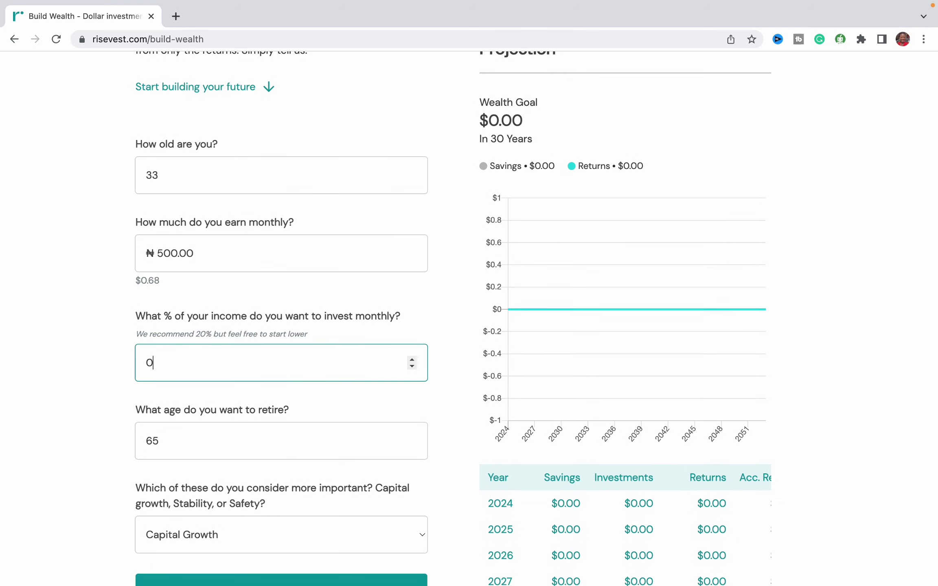
left_click(174, 437)
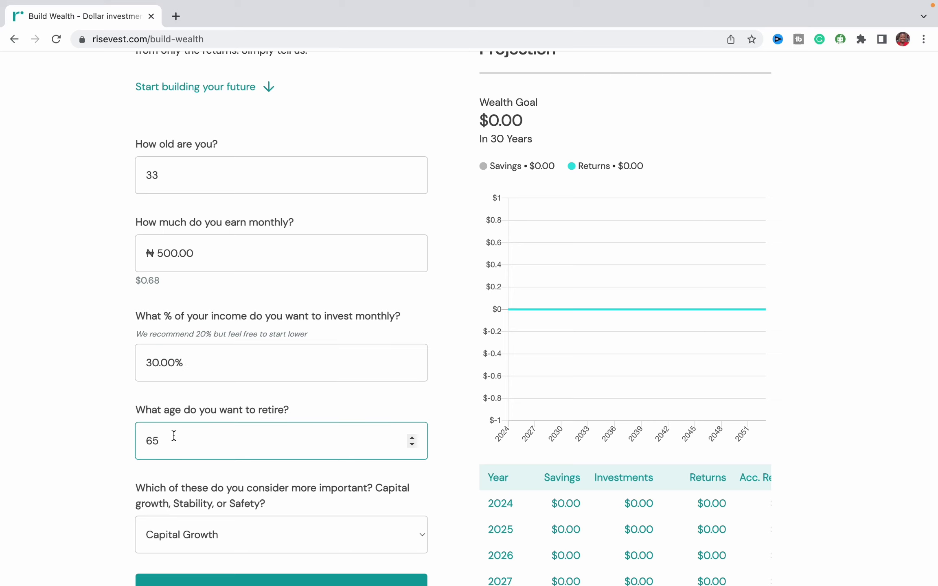
key("BackSpace")
key("BackSpace")
type("58")
scroll(191, 431, "down", 3)
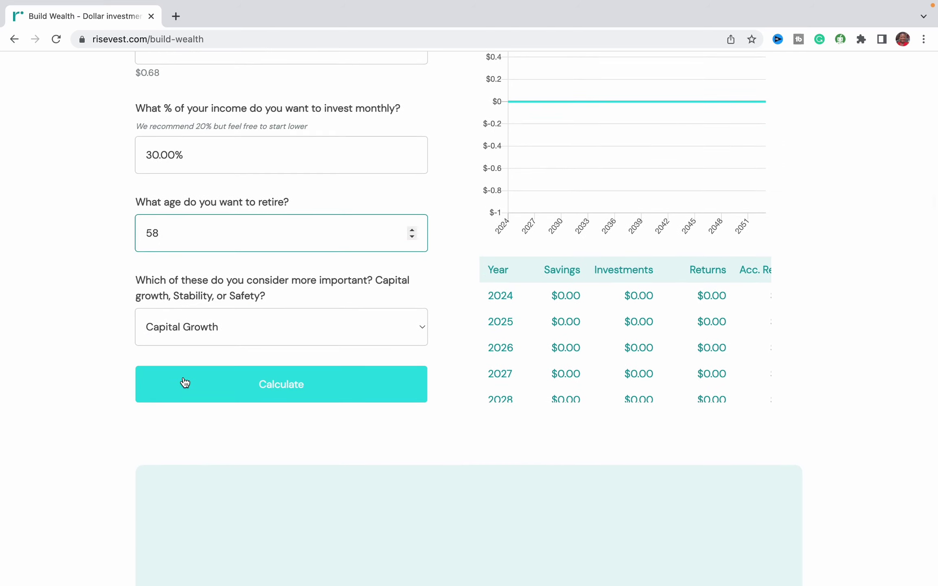
Calculate the projection, then recalculate with retirement age 62 and then 65
left_click(184, 383)
scroll(329, 277, "up", 2)
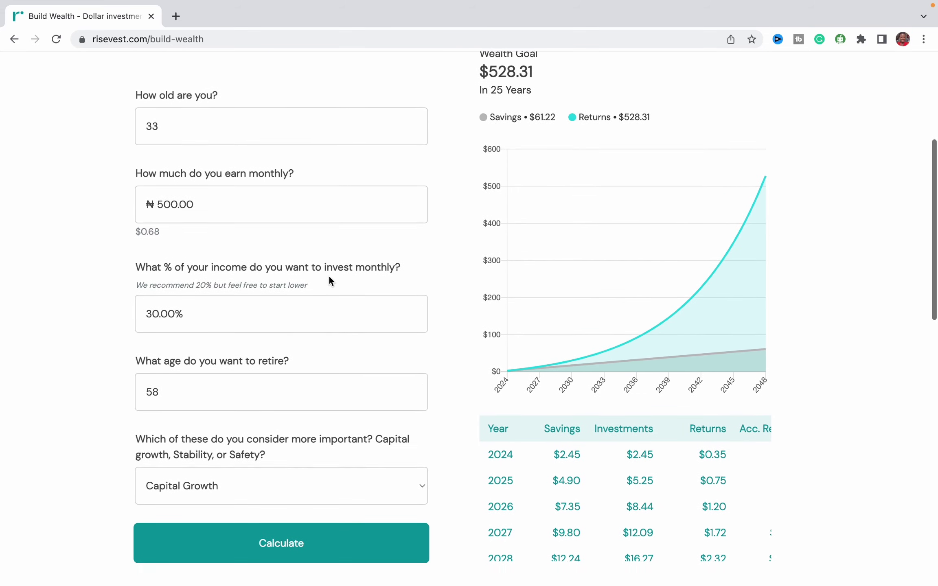
scroll(328, 275, "up", 2)
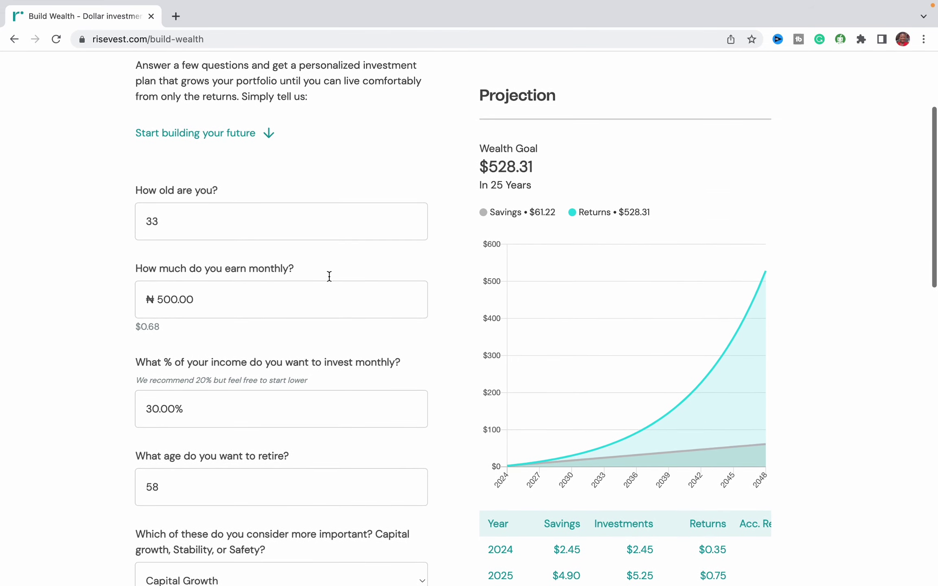
scroll(329, 276, "down", 1)
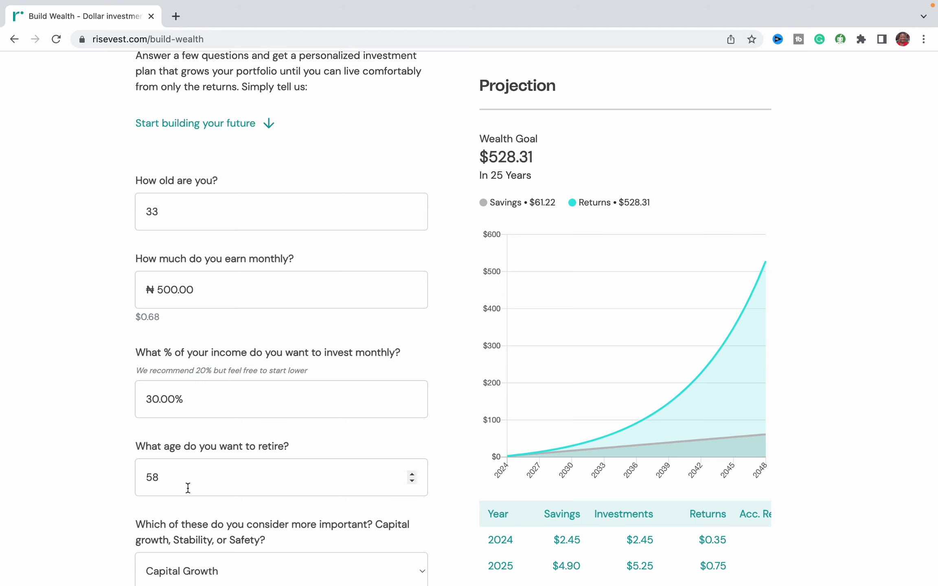
left_click(174, 477)
key("BackSpace")
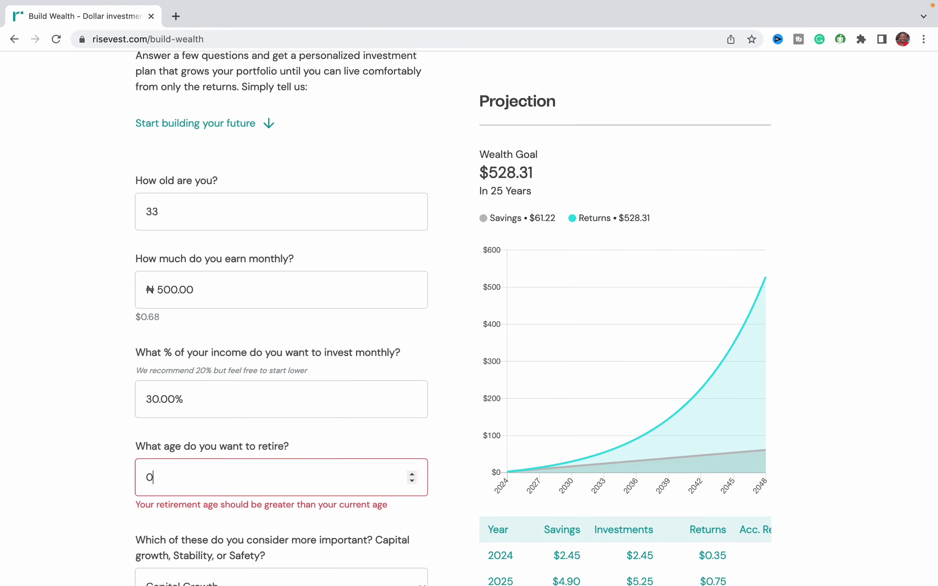
type("62")
scroll(166, 481, "down", 3)
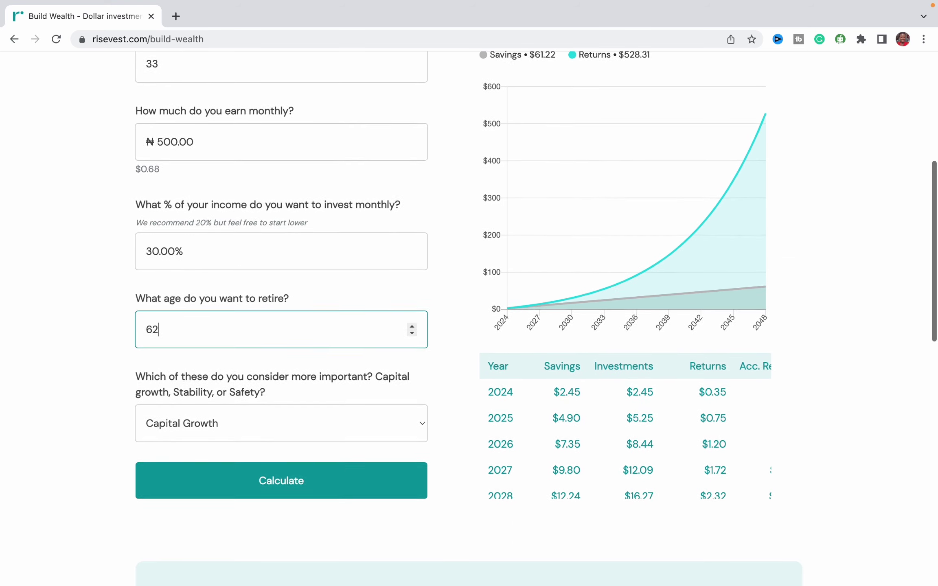
left_click(165, 470)
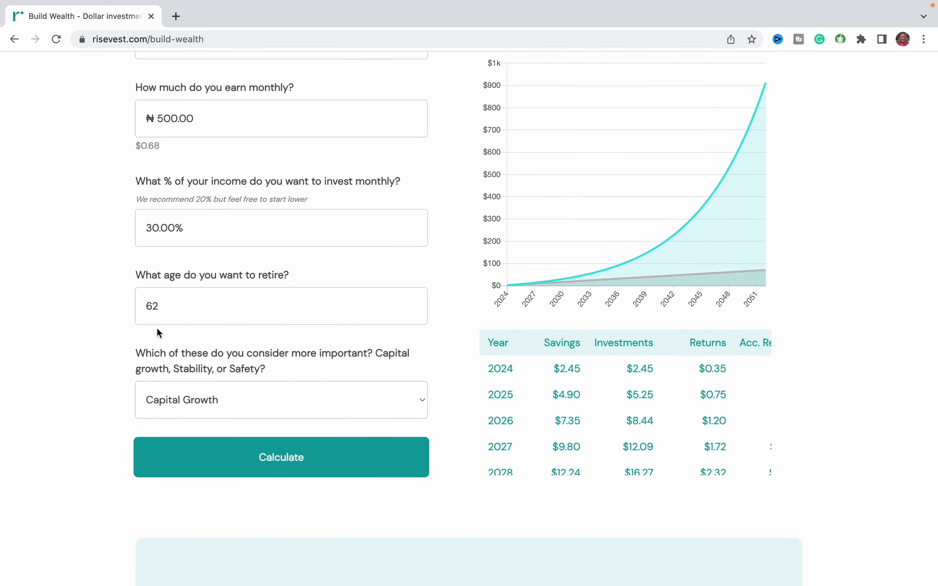
left_click(164, 303)
key("BackSpace")
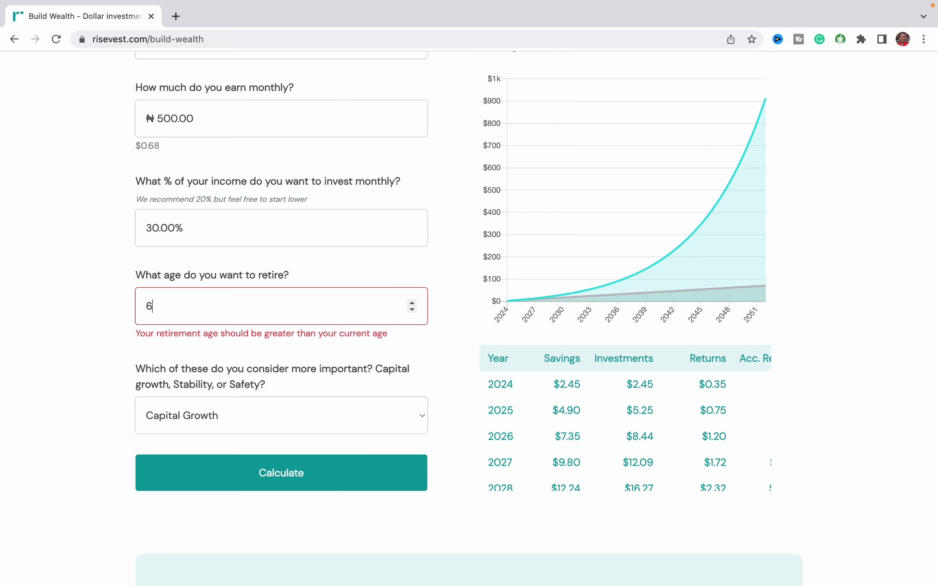
type("5")
left_click(194, 455)
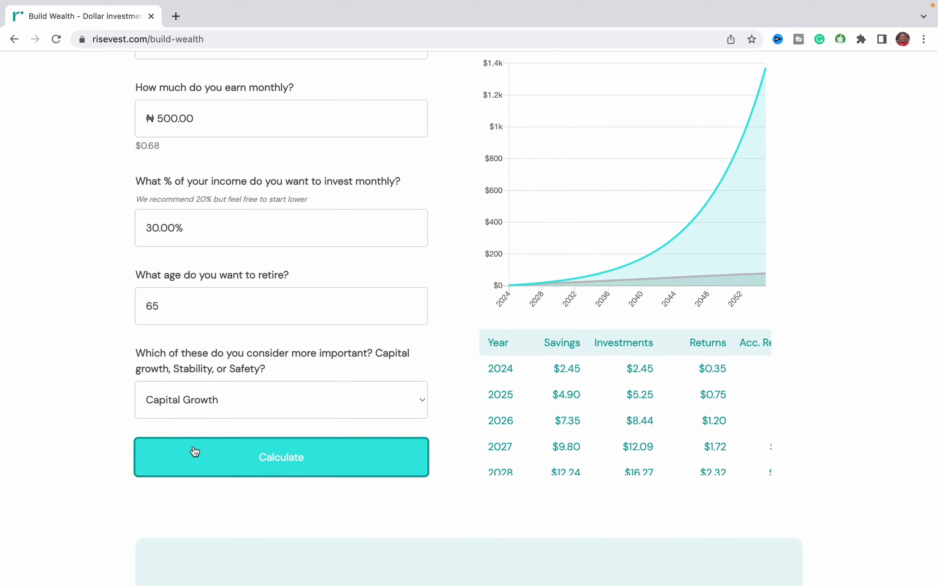
scroll(222, 383, "up", 1)
scroll(222, 383, "up", 3)
scroll(222, 383, "up", 2)
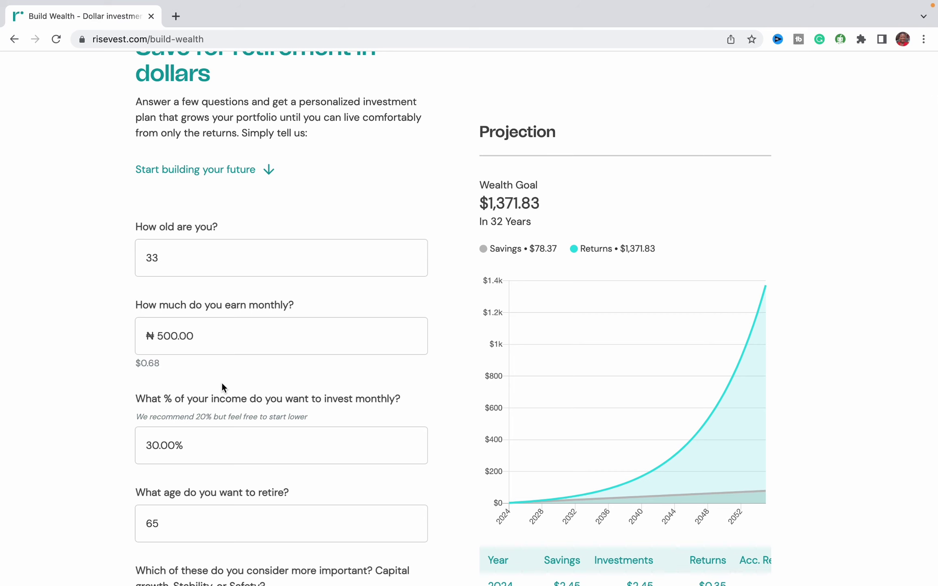
scroll(221, 383, "down", 1)
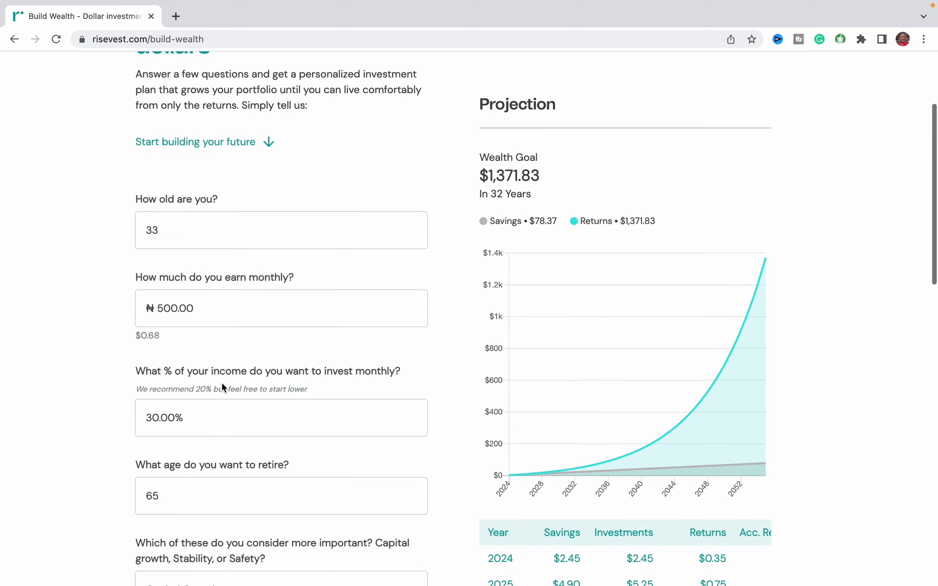
scroll(222, 383, "down", 3)
scroll(222, 382, "down", 1)
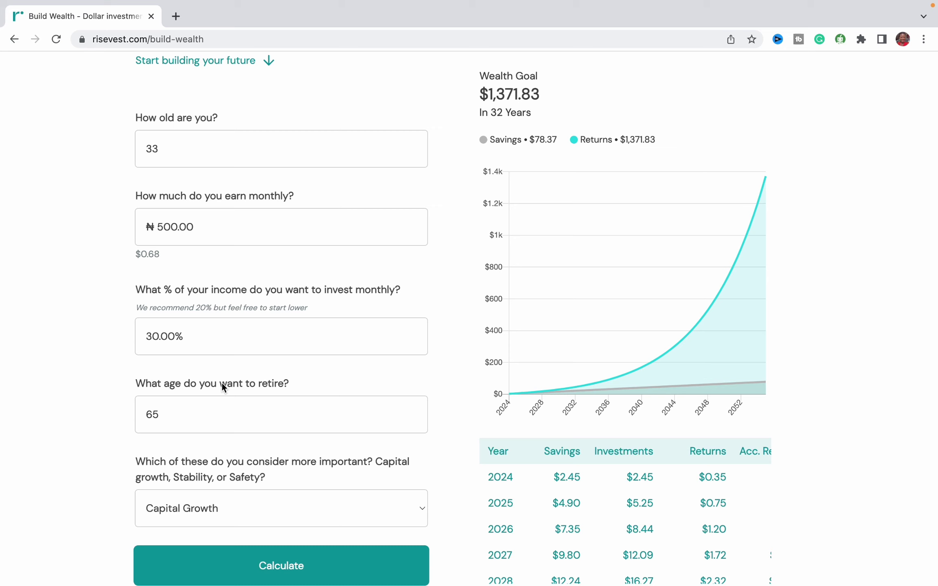
scroll(221, 383, "down", 1)
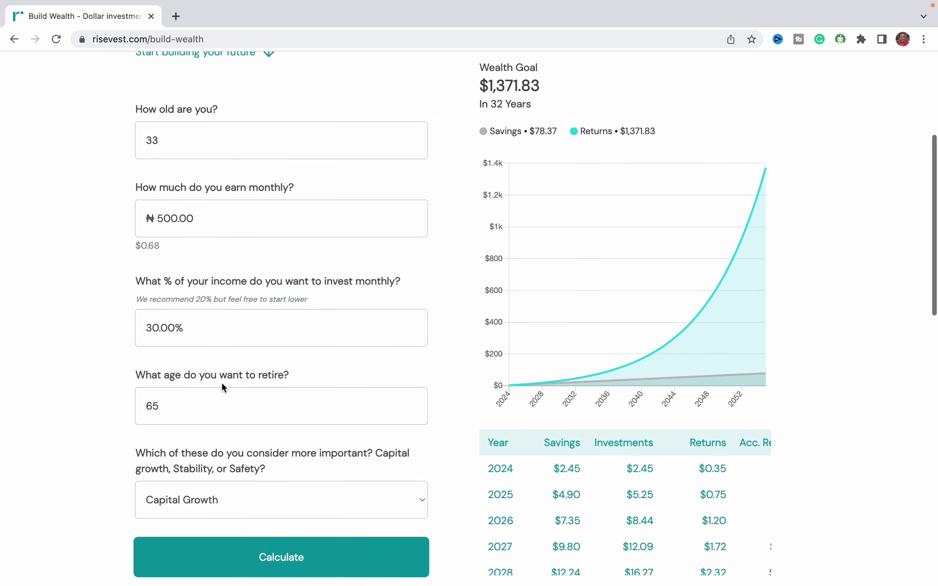
scroll(222, 383, "down", 1)
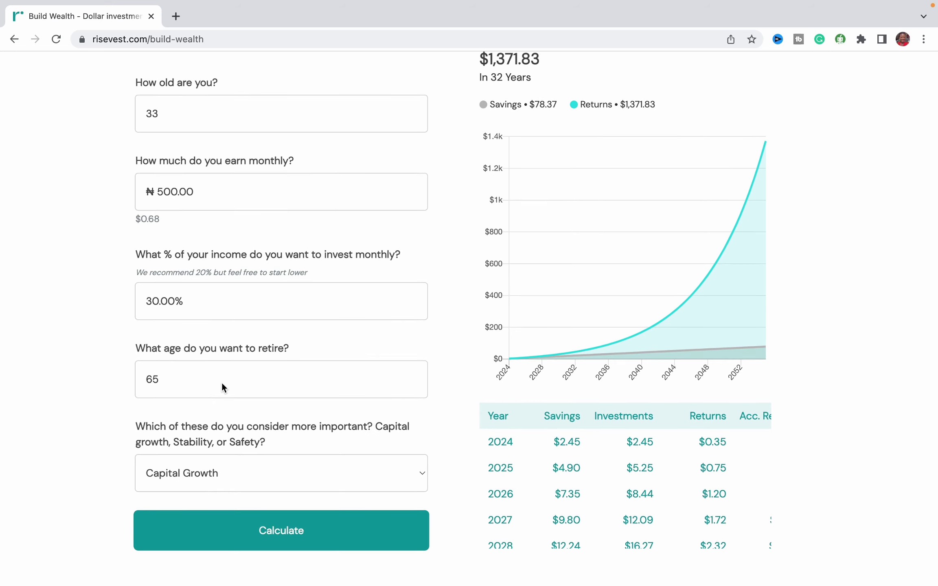
scroll(222, 382, "down", 1)
scroll(222, 382, "down", 4)
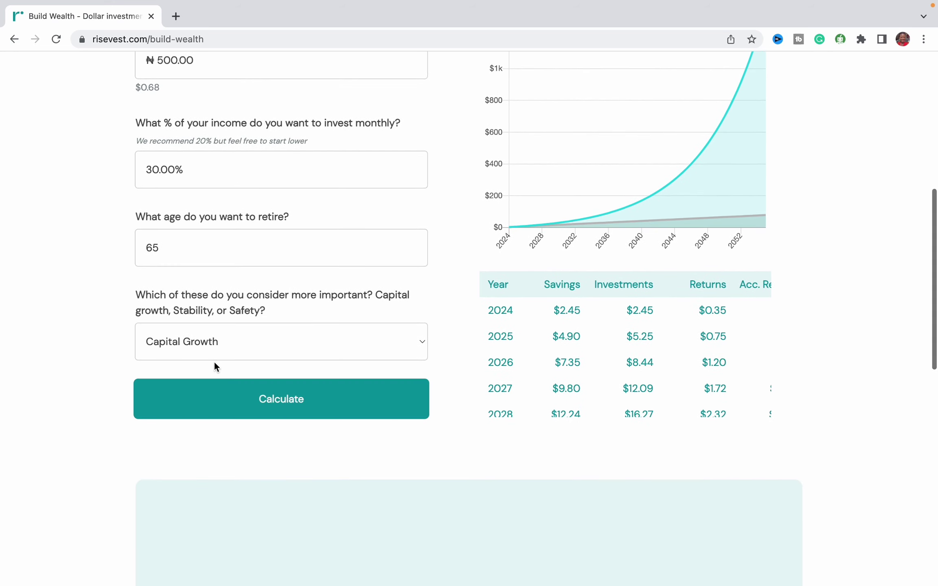
Recalculate with Stability, then Security priority, projecting $1,421.60 over 32 years
left_click(206, 350)
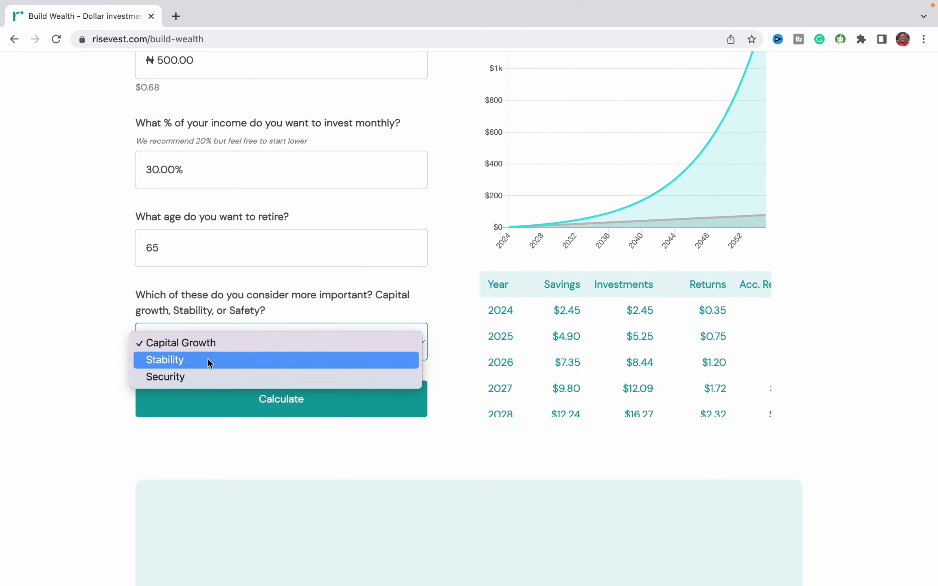
left_click(208, 362)
scroll(207, 358, "up", 1)
left_click(212, 423)
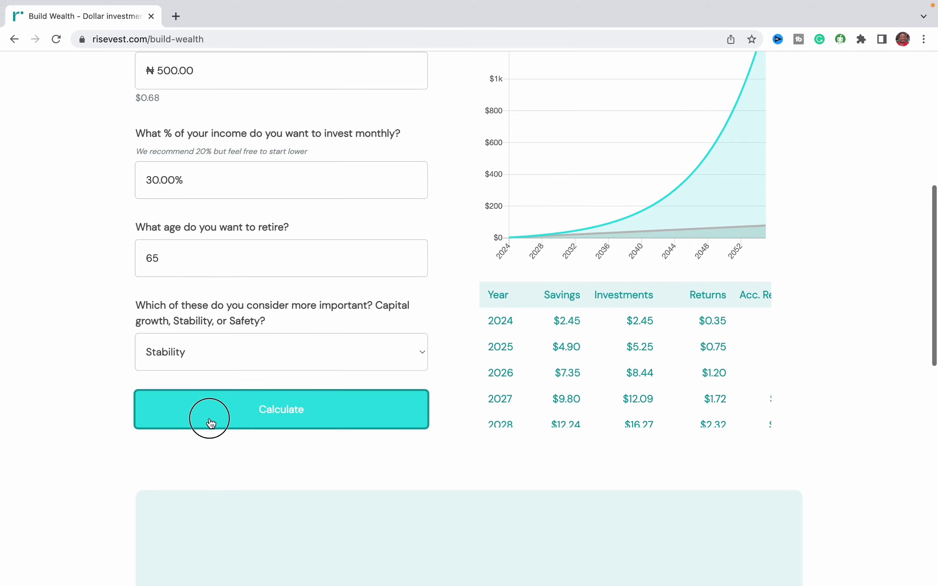
scroll(211, 423, "up", 5)
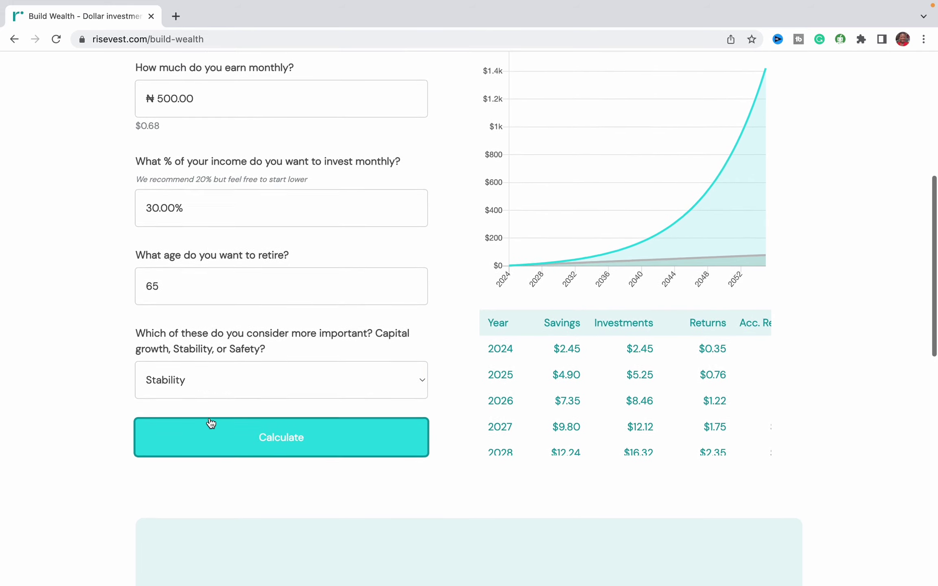
mouse_move(282, 441)
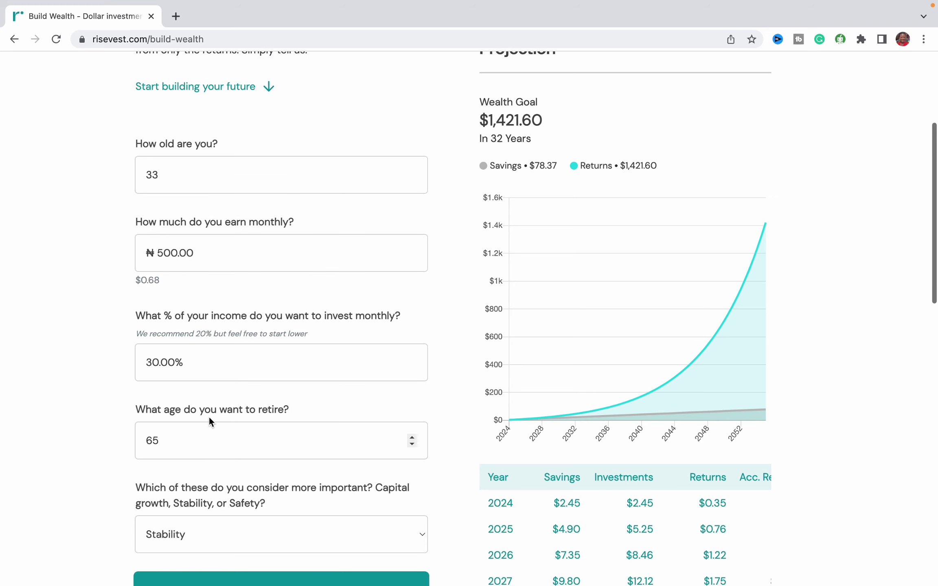
scroll(209, 417, "down", 2)
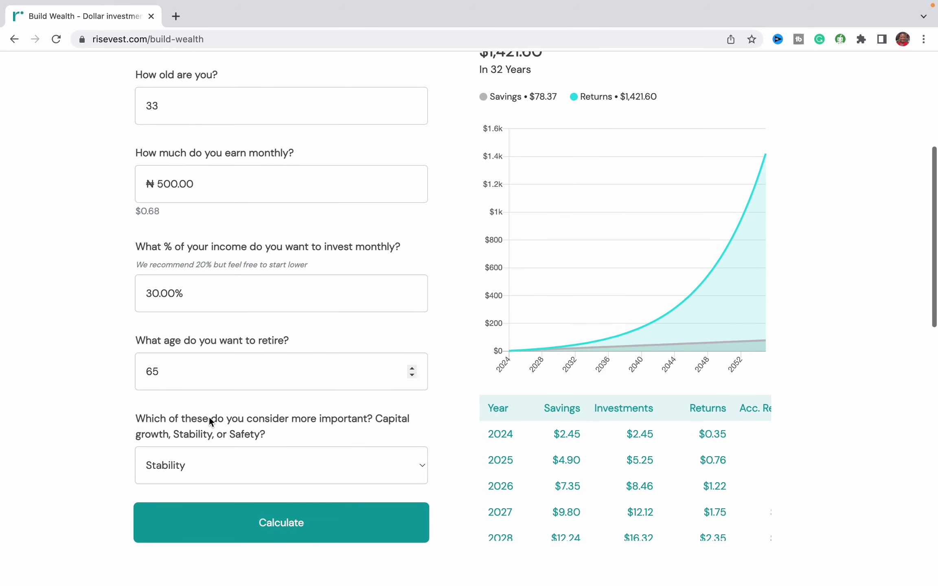
left_click(208, 463)
left_click(206, 485)
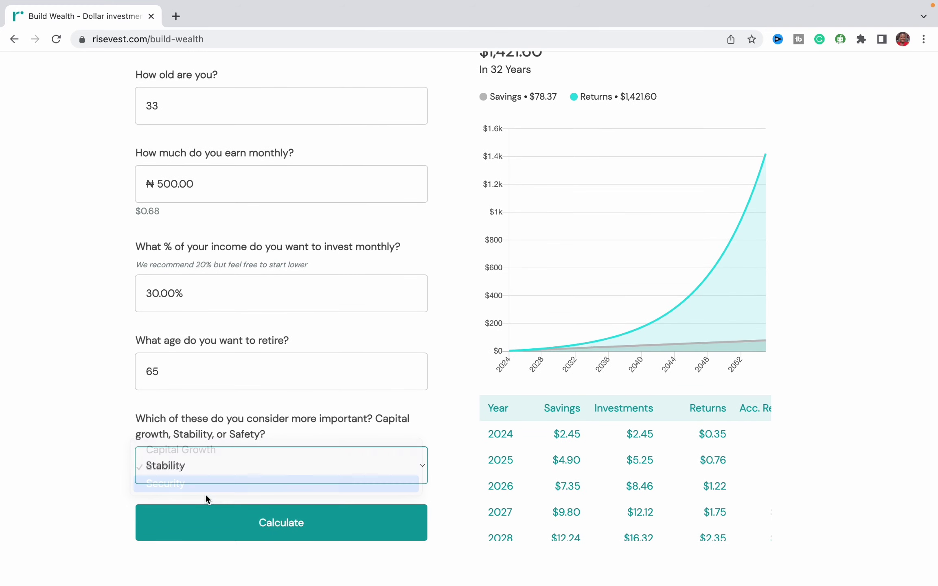
left_click(202, 520)
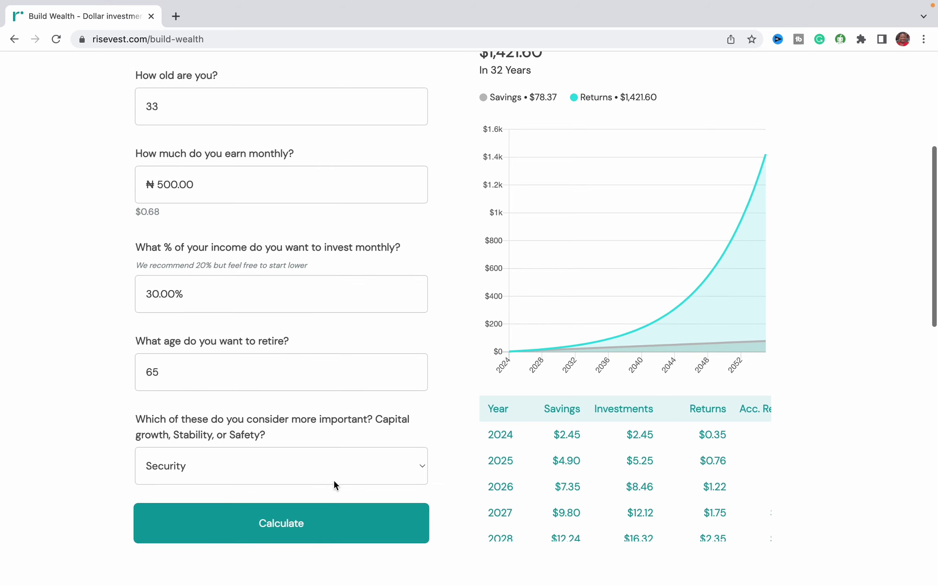
scroll(463, 368, "up", 3)
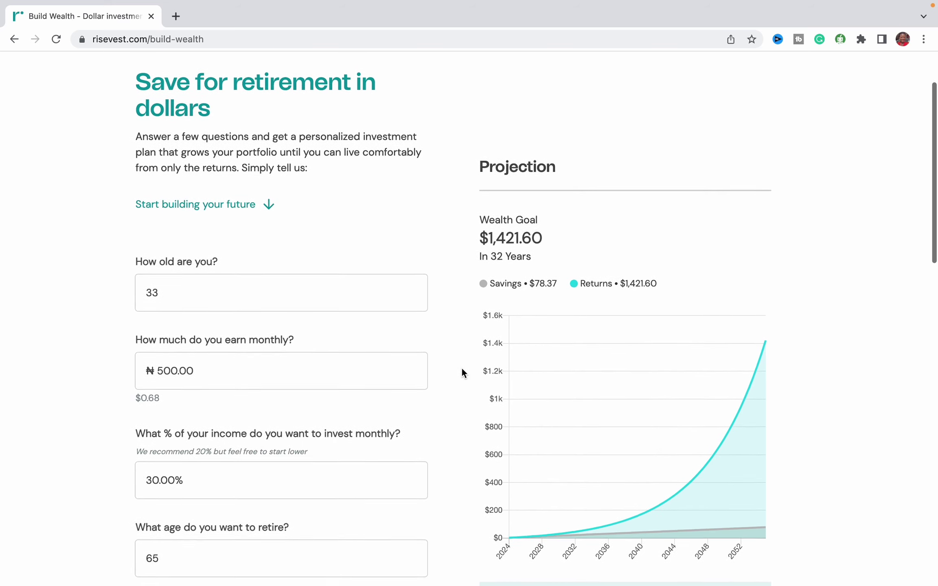
scroll(461, 388, "down", 2)
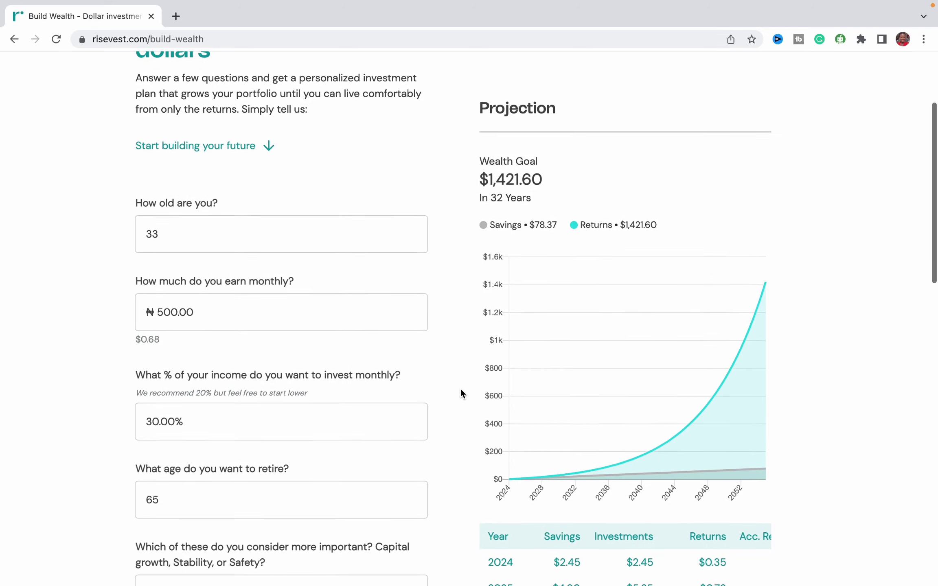
scroll(461, 388, "down", 6)
scroll(461, 387, "down", 2)
scroll(460, 388, "down", 1)
scroll(461, 389, "up", 8)
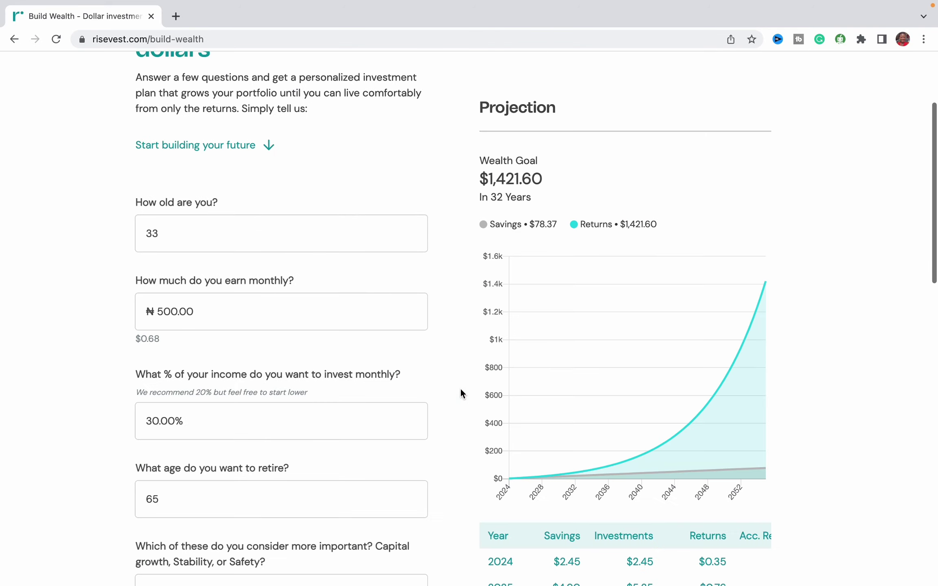
scroll(460, 389, "up", 4)
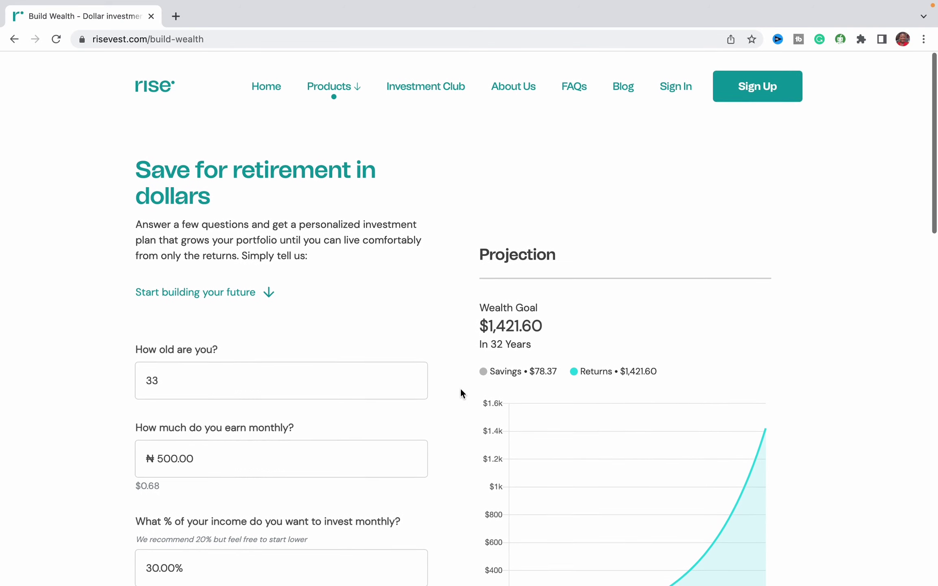
Go to the Fixed Income page, showing 10% historical returns and low risk
left_click(345, 92)
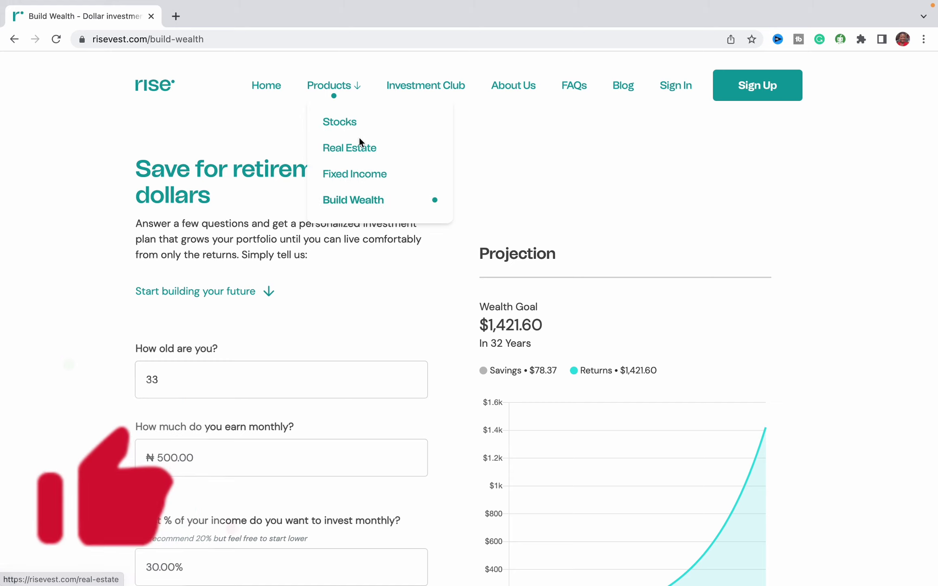
left_click(366, 174)
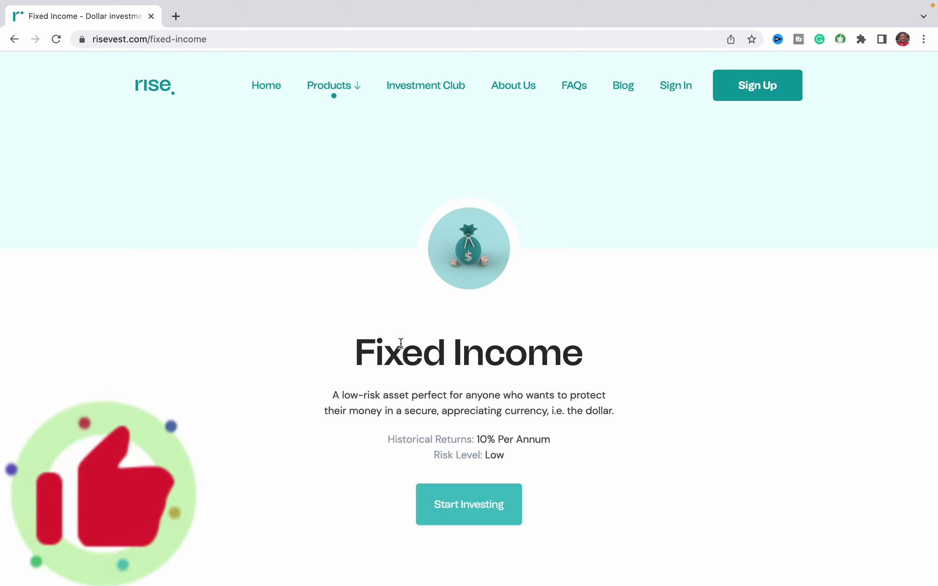
scroll(398, 341, "down", 3)
scroll(398, 341, "down", 3)
scroll(398, 341, "down", 2)
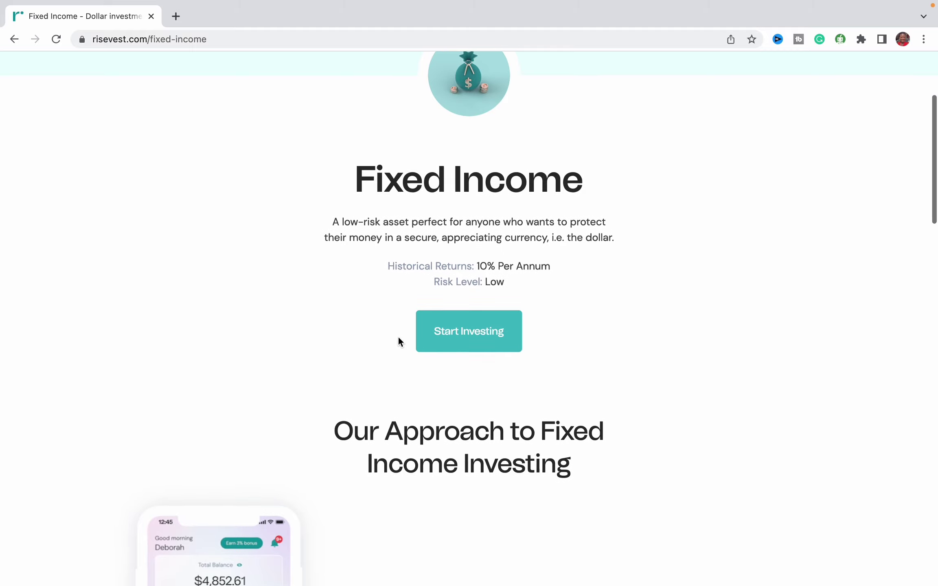
scroll(397, 341, "down", 2)
scroll(397, 341, "down", 2)
scroll(398, 341, "down", 2)
scroll(398, 342, "down", 2)
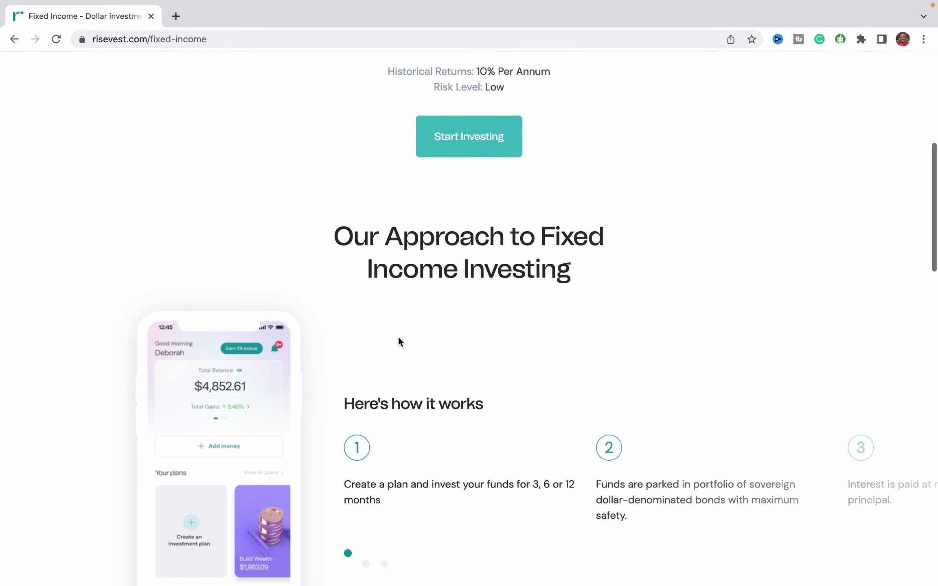
scroll(398, 341, "down", 2)
scroll(398, 341, "down", 2)
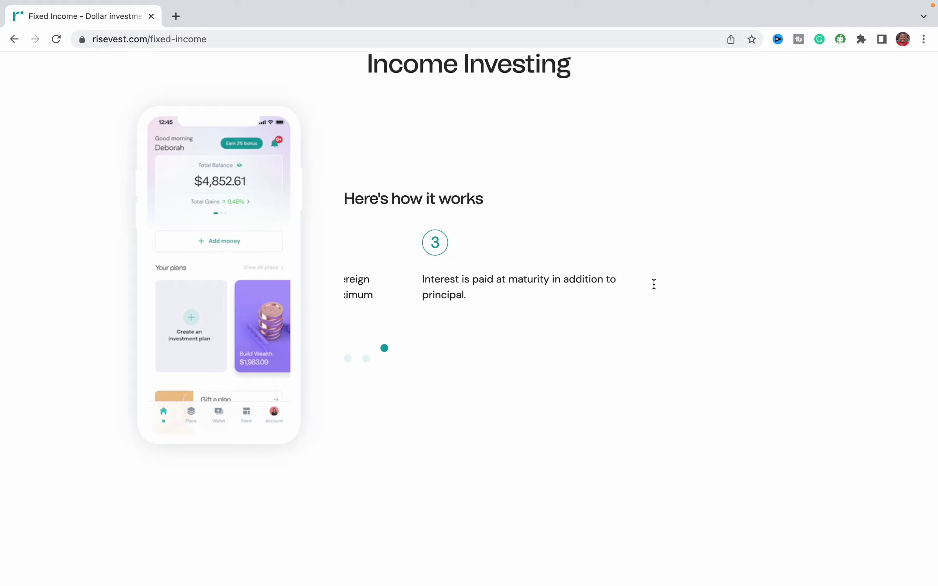
scroll(587, 339, "down", 1)
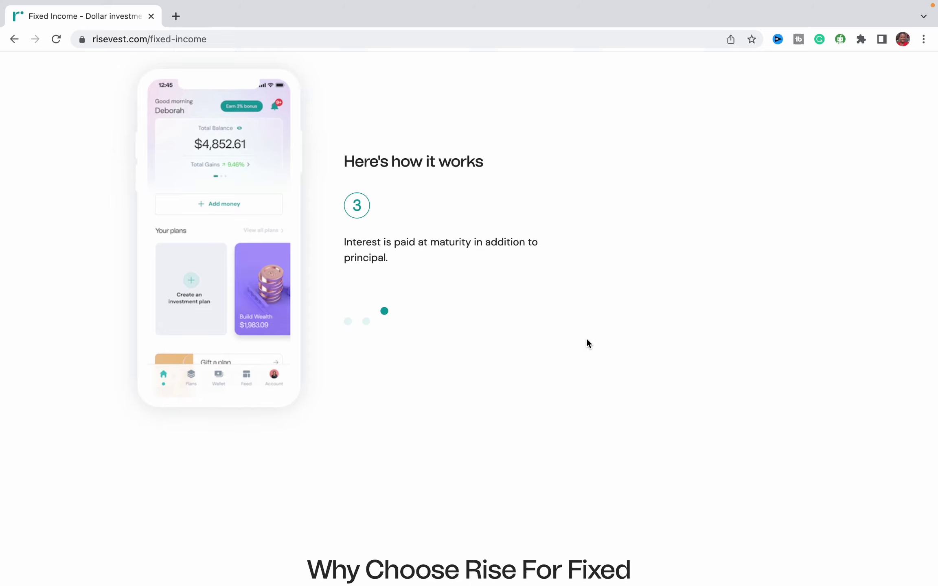
scroll(587, 339, "down", 3)
scroll(586, 338, "down", 4)
scroll(587, 338, "down", 1)
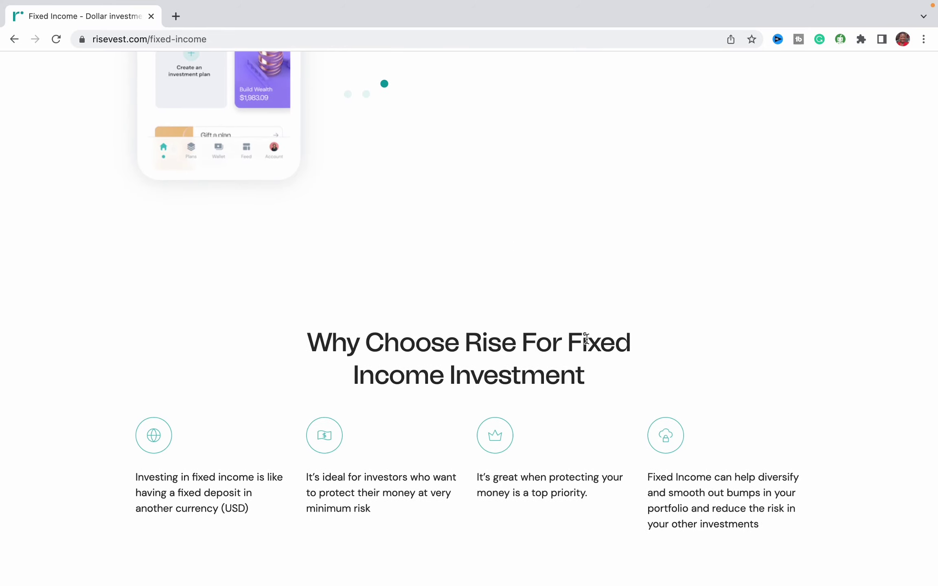
scroll(586, 338, "down", 2)
scroll(586, 338, "down", 2)
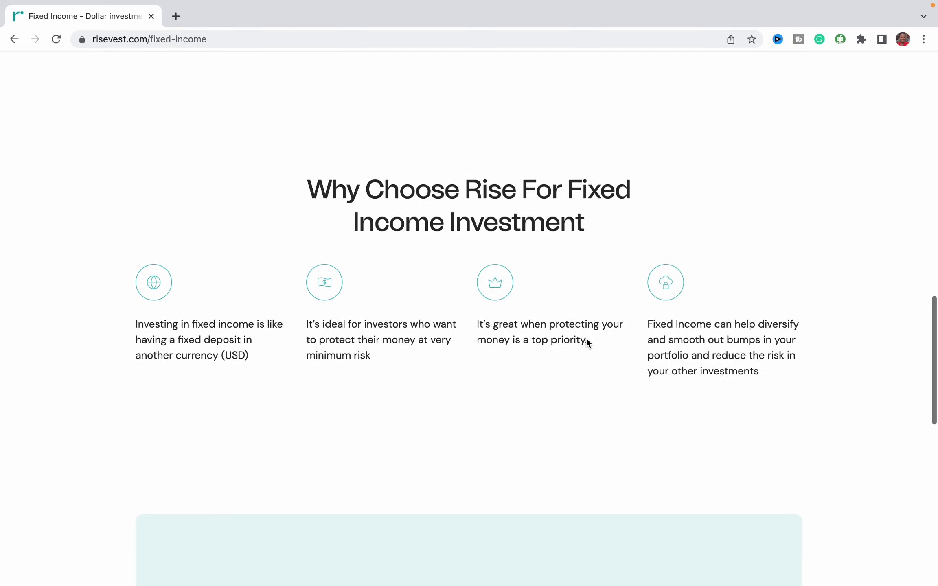
scroll(585, 337, "down", 1)
scroll(586, 337, "down", 2)
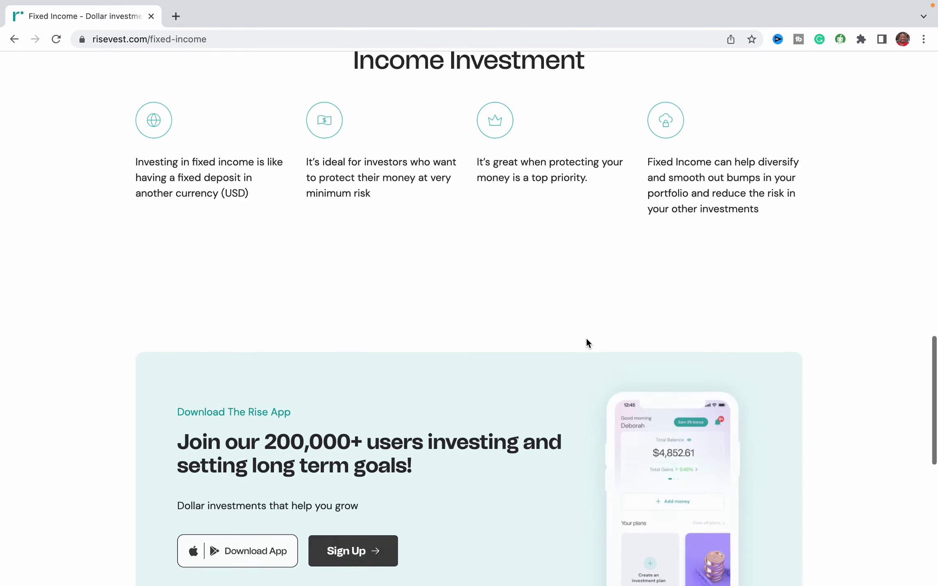
scroll(585, 337, "down", 6)
scroll(586, 337, "down", 1)
scroll(586, 338, "up", 15)
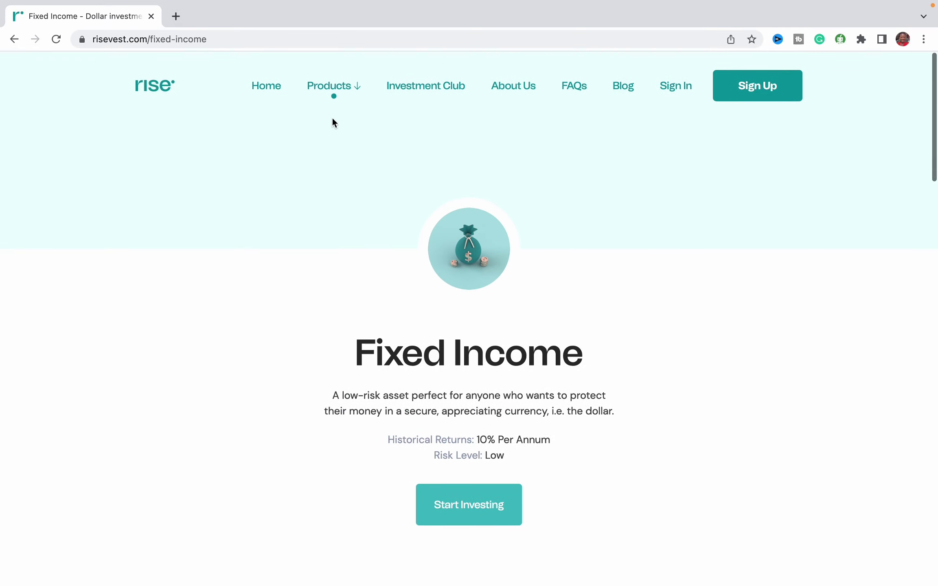
Go to the Stocks page, review its equity portfolio, and jump back to the top
left_click(332, 85)
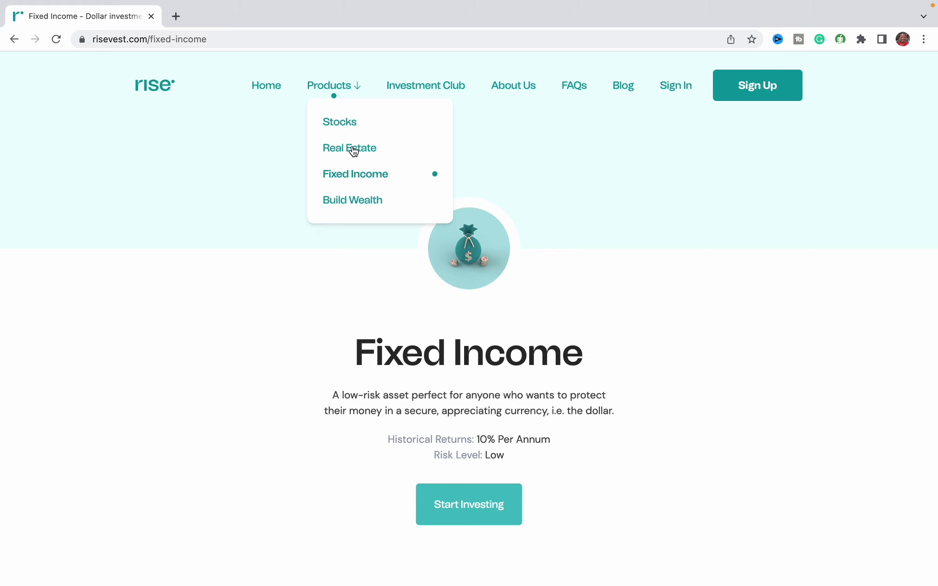
left_click(343, 123)
scroll(350, 283, "down", 3)
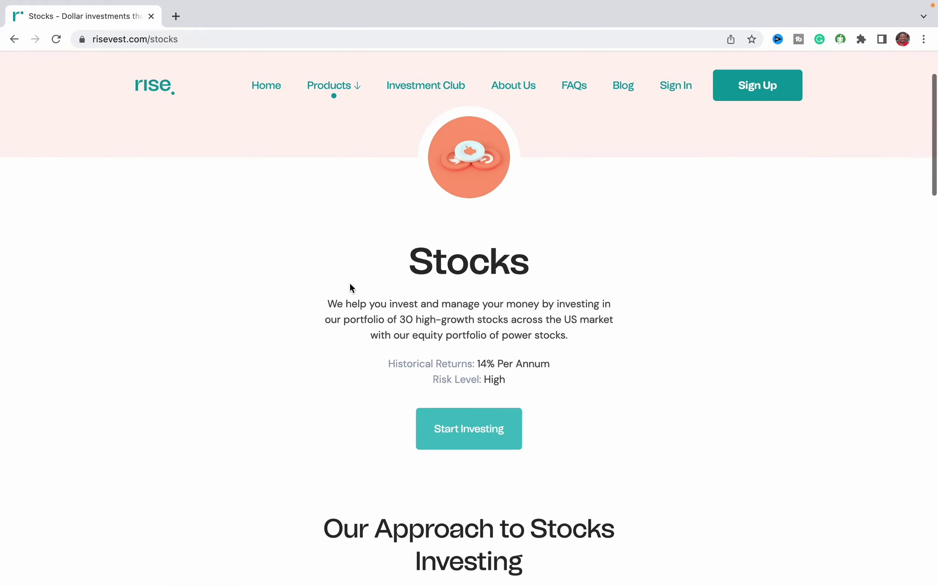
scroll(350, 282, "down", 3)
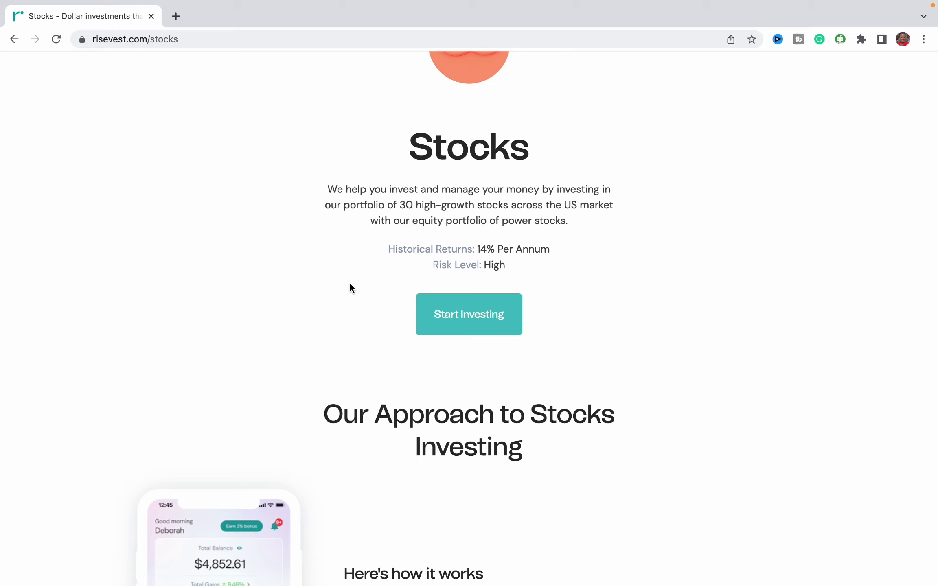
scroll(350, 282, "down", 1)
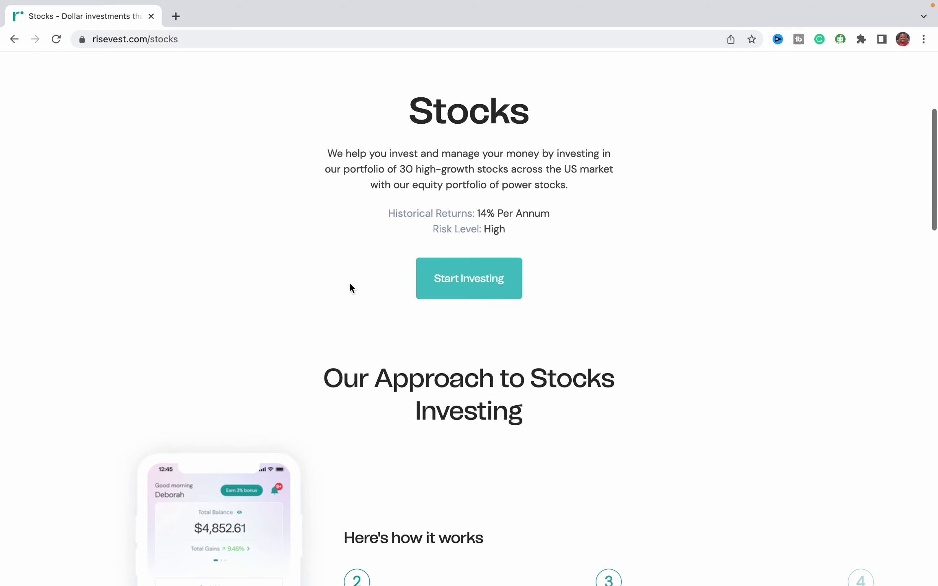
scroll(350, 283, "down", 1)
scroll(350, 282, "down", 3)
scroll(349, 283, "down", 5)
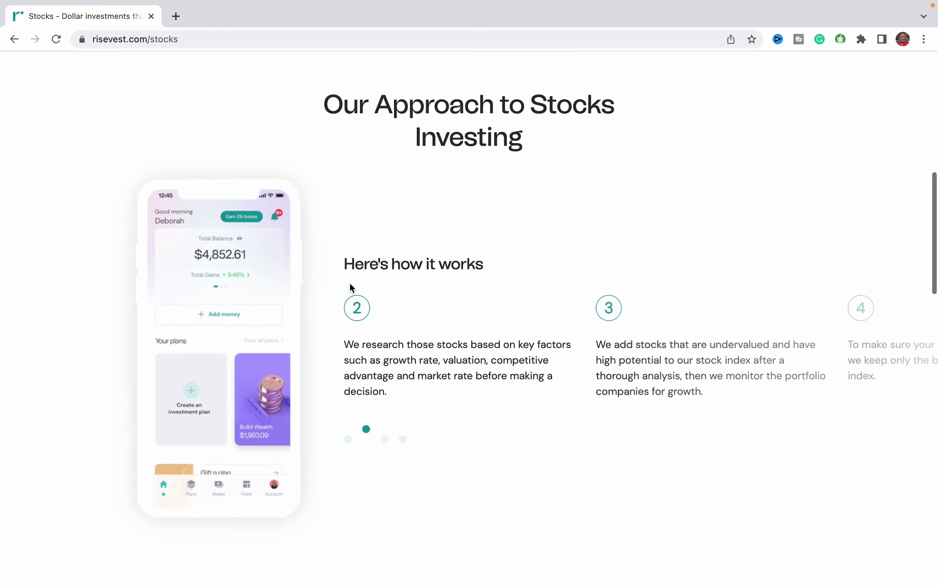
scroll(350, 282, "down", 10)
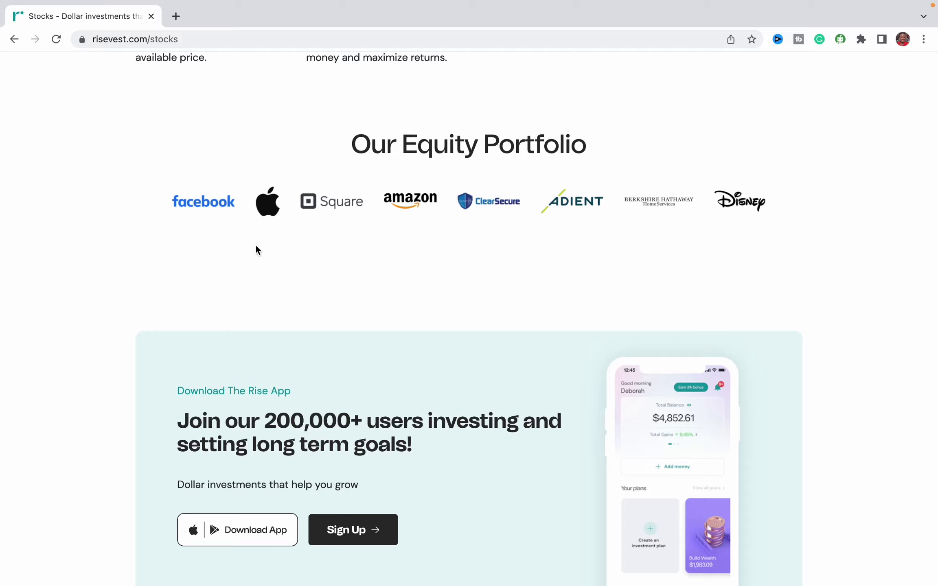
scroll(255, 244, "down", 5)
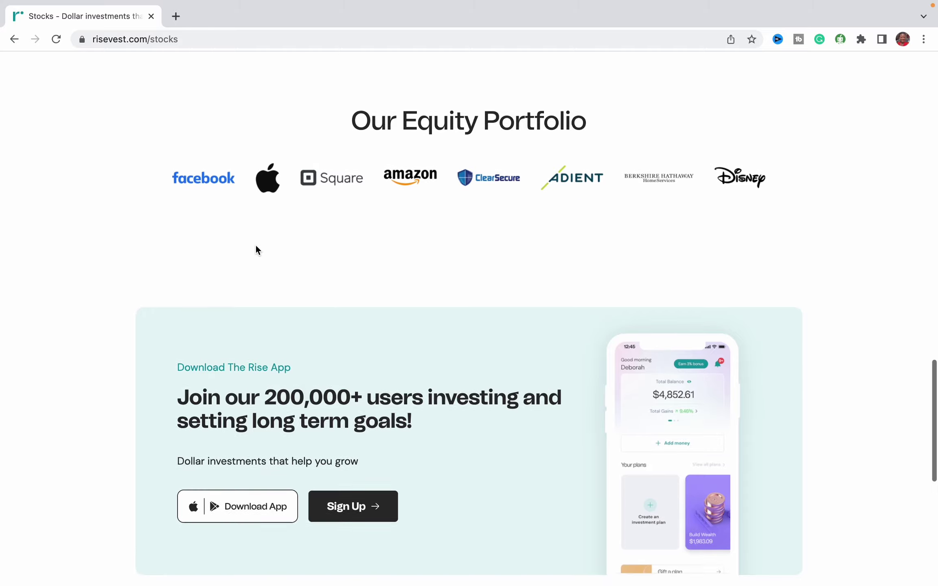
scroll(255, 245, "down", 5)
scroll(255, 244, "down", 3)
key("Home")
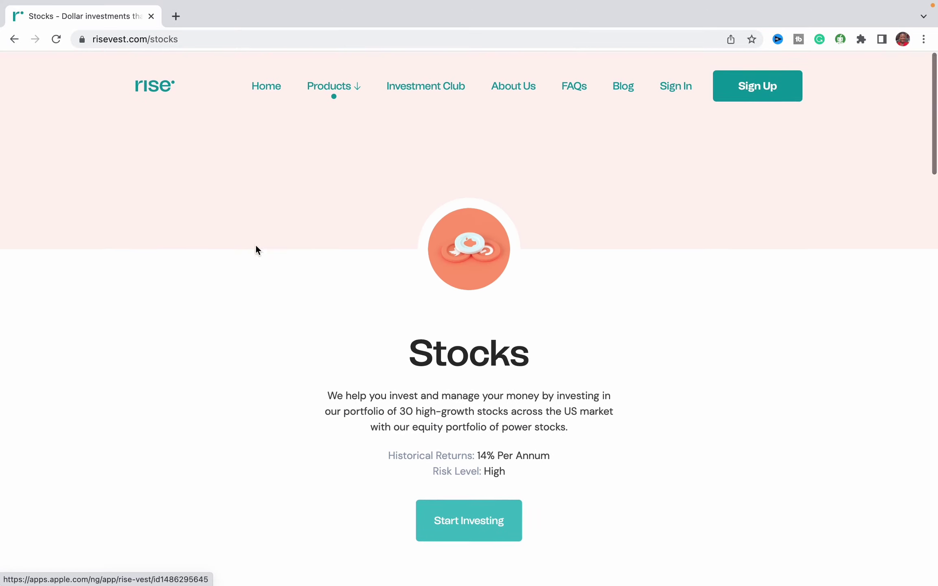
Open the Investment Club page inviting visitors to the Rise Telegram community
left_click(400, 89)
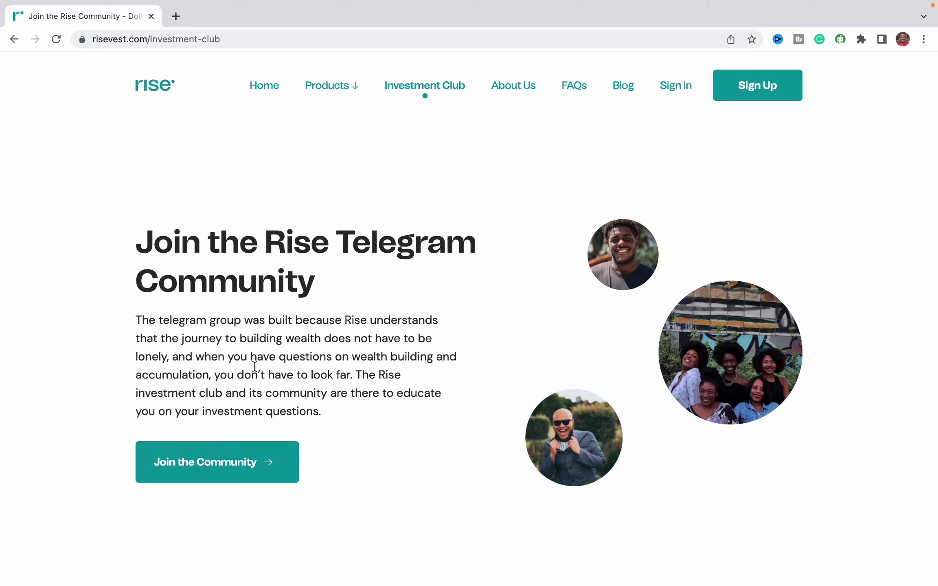
scroll(255, 358, "down", 2)
scroll(255, 359, "down", 2)
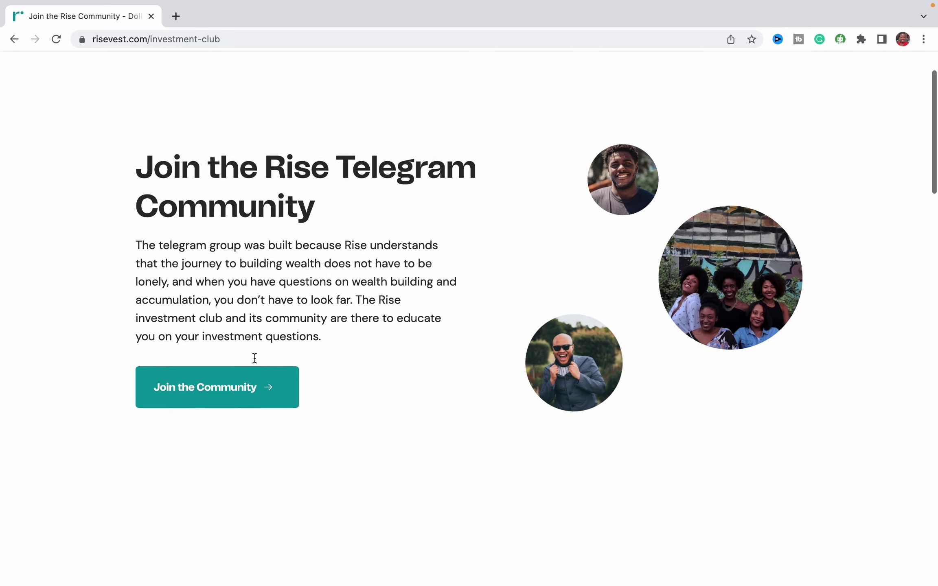
scroll(259, 350, "down", 1)
scroll(260, 350, "down", 3)
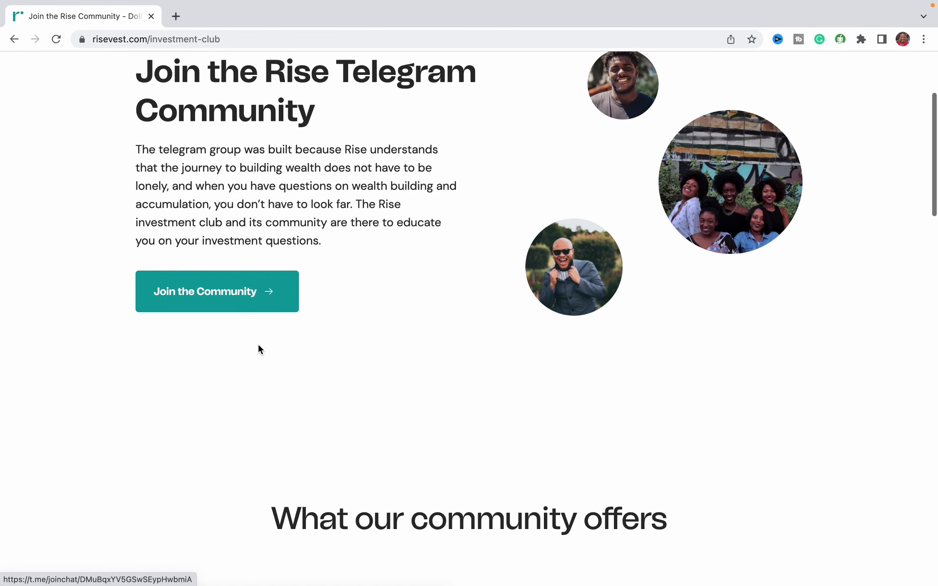
scroll(258, 345, "down", 3)
scroll(260, 342, "down", 5)
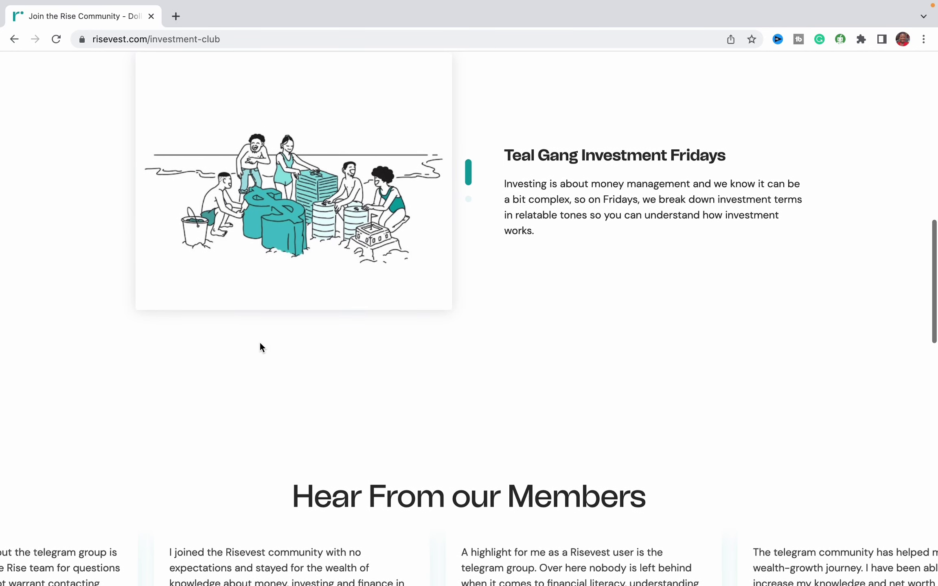
scroll(260, 342, "down", 3)
scroll(260, 343, "down", 3)
scroll(259, 343, "down", 3)
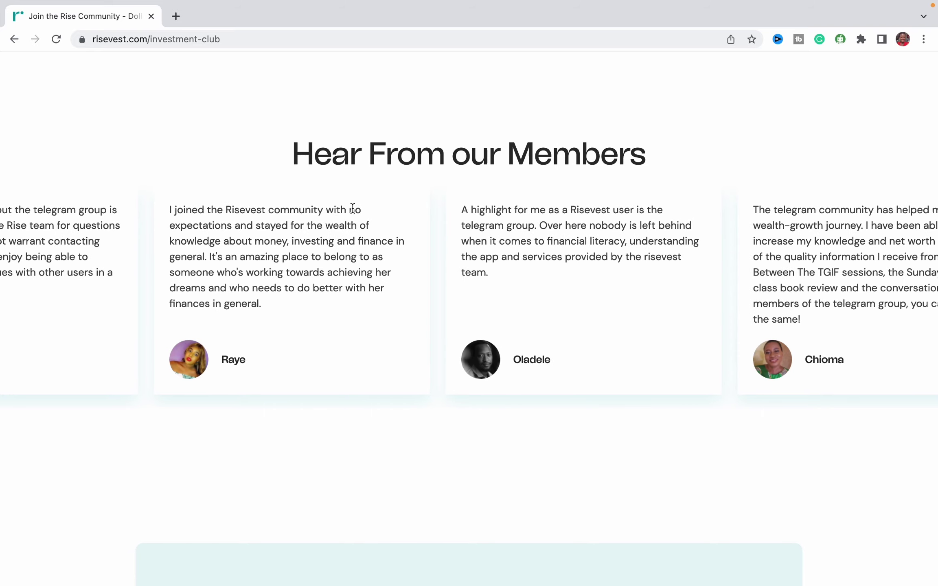
scroll(786, 251, "down", 2)
scroll(786, 252, "up", 1)
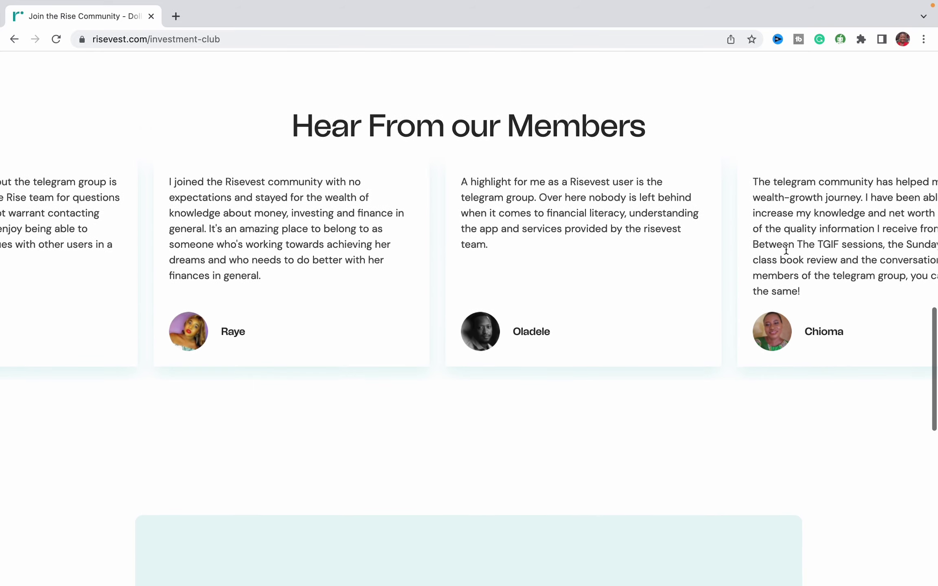
scroll(802, 201, "down", 8)
scroll(805, 167, "down", 3)
scroll(804, 167, "down", 5)
scroll(804, 167, "down", 2)
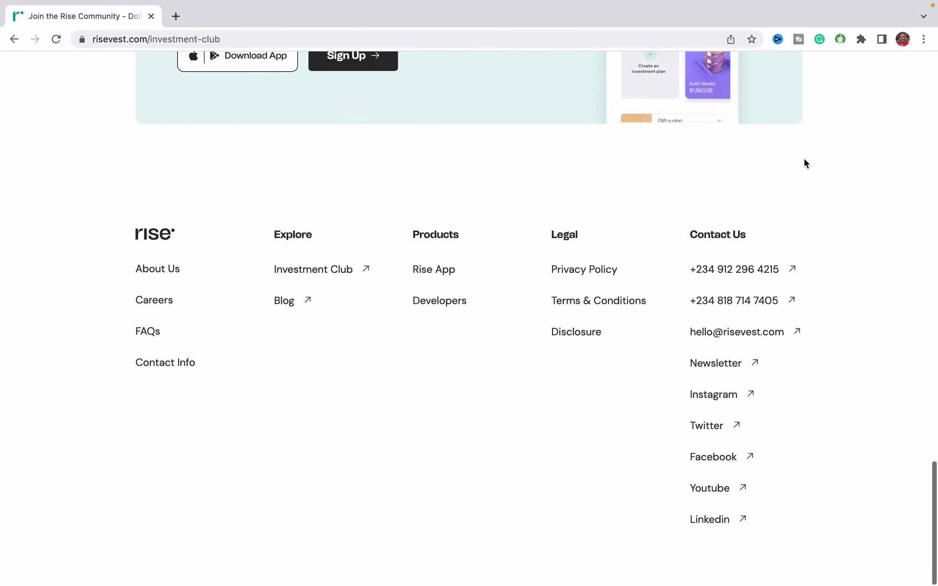
scroll(804, 162, "up", 15)
scroll(804, 163, "up", 5)
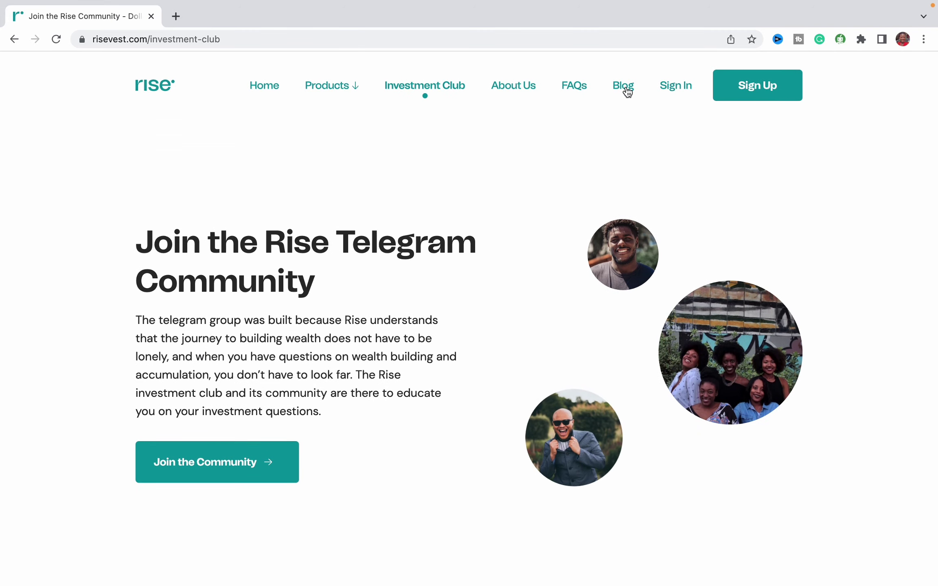
Browse the blog's Investing, Moneylife and Markets categories, then go back to All Topics
left_click(623, 85)
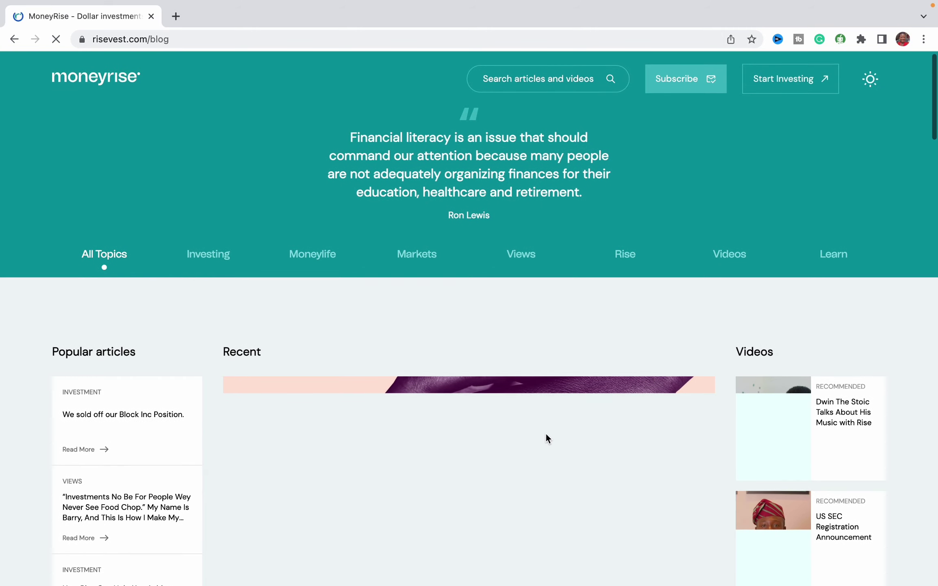
scroll(545, 434, "down", 1)
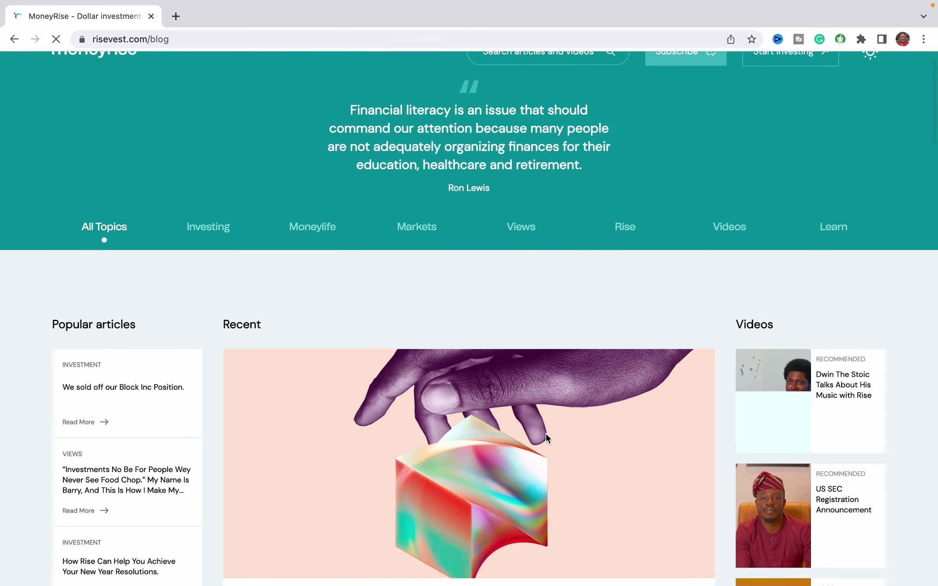
scroll(545, 434, "down", 1)
scroll(546, 434, "down", 2)
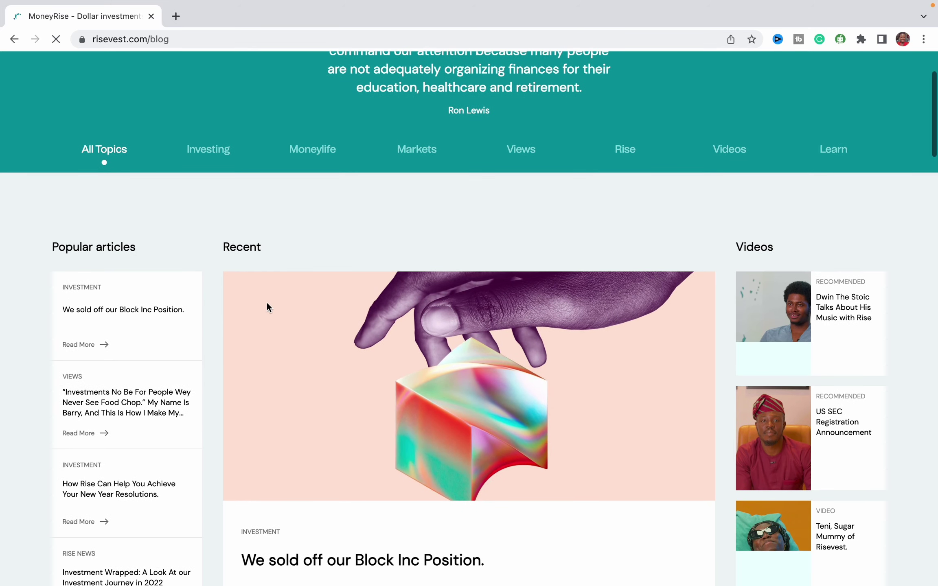
left_click(209, 150)
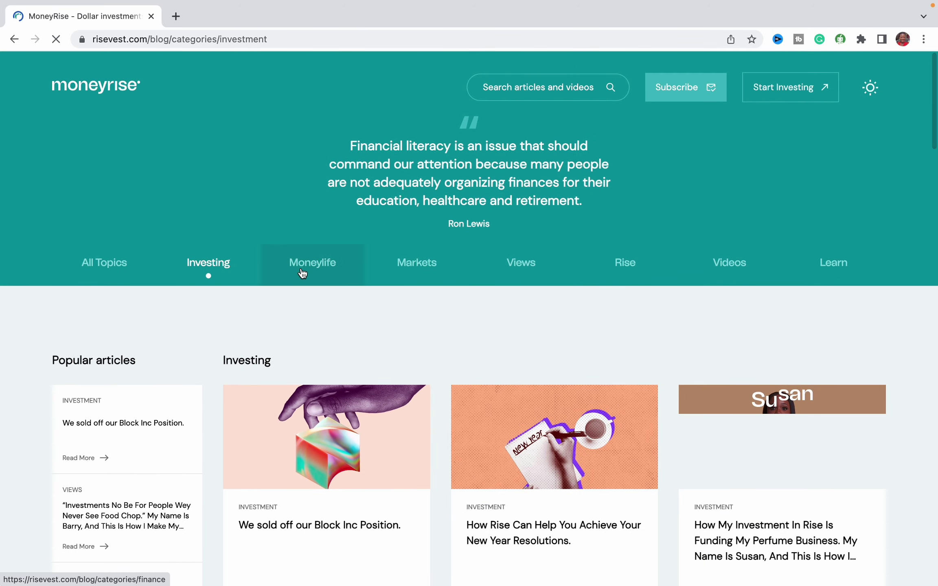
left_click(304, 265)
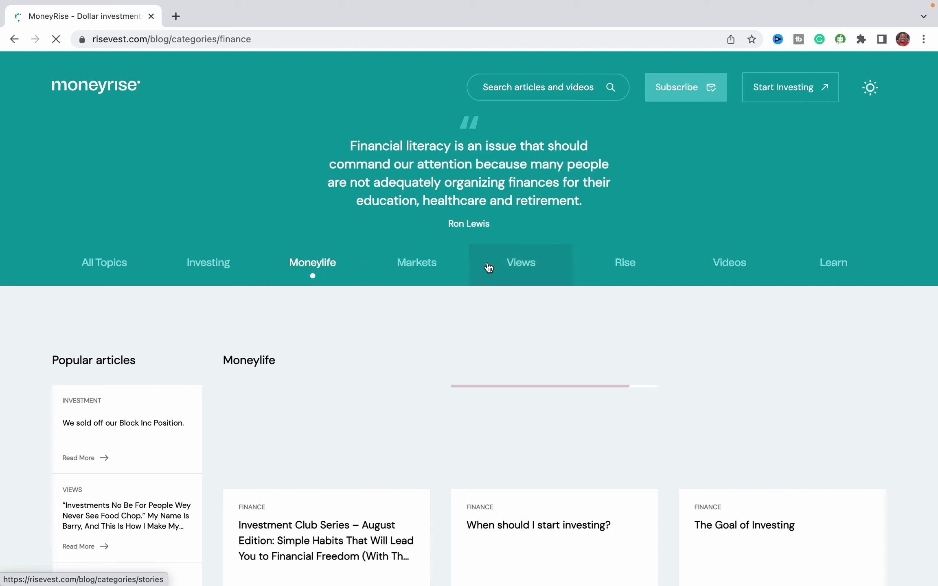
left_click(420, 265)
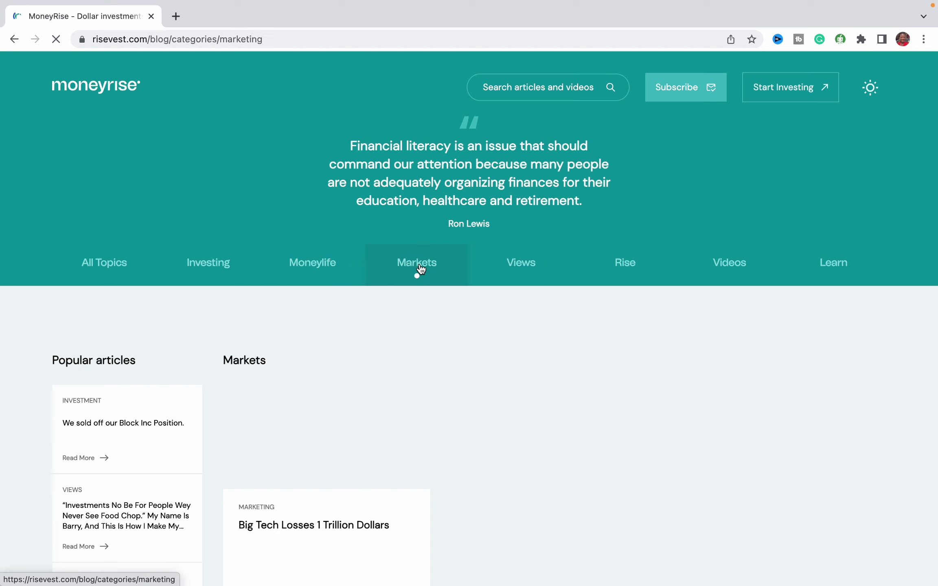
left_click(15, 39)
left_click(14, 39)
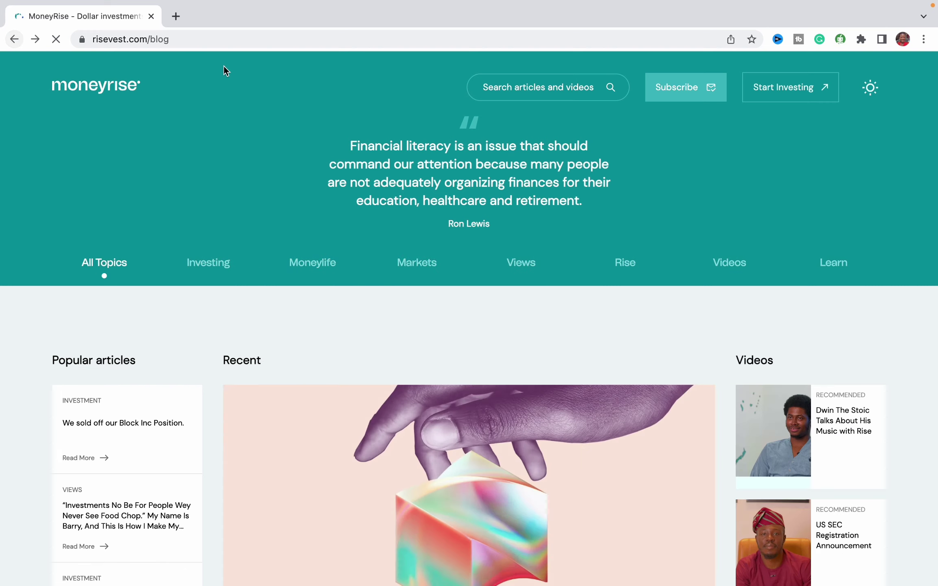
Open the FAQ and expand answers on how Rise works, investment kinds, minimums and withdrawals
left_click(15, 39)
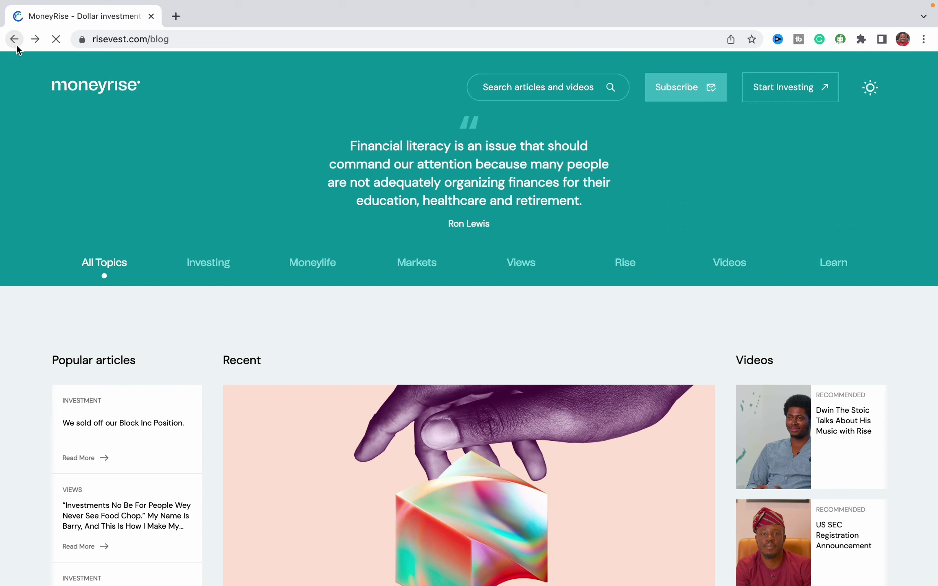
left_click(575, 85)
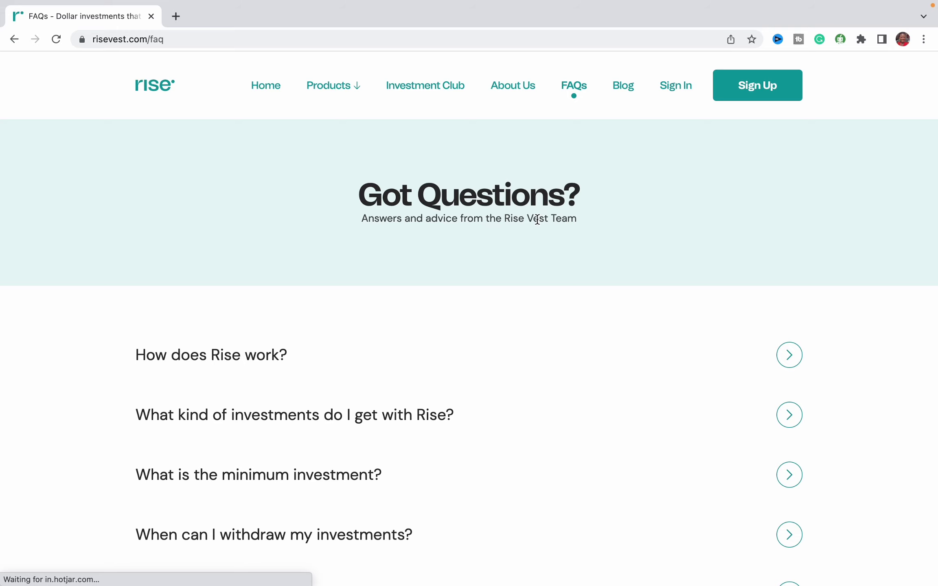
scroll(537, 218, "down", 5)
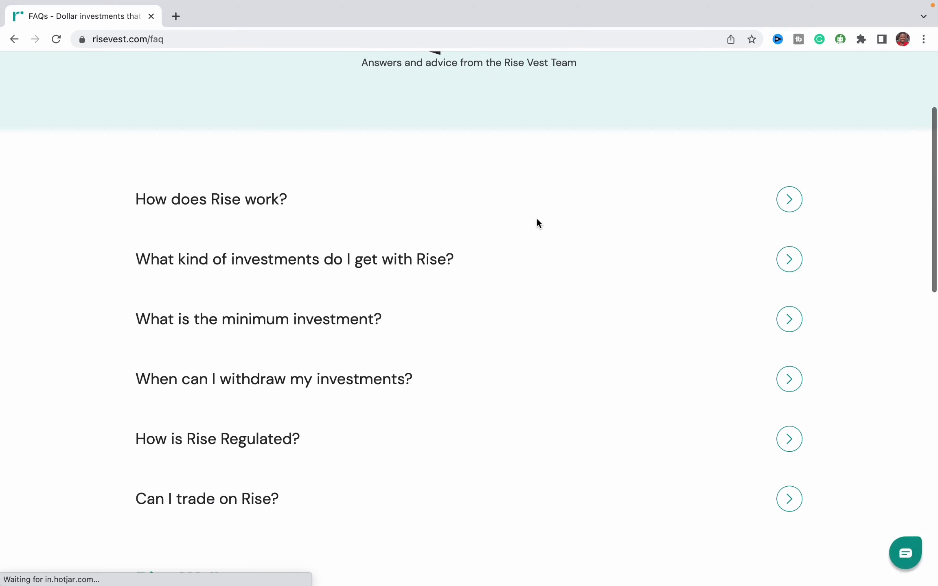
left_click(521, 204)
left_click(521, 290)
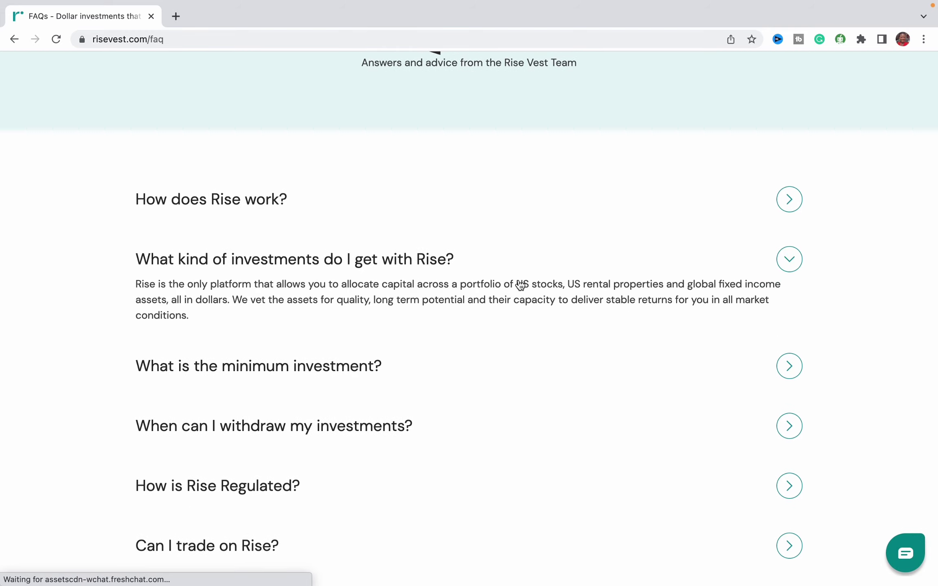
scroll(517, 332, "down", 1)
scroll(517, 332, "down", 1)
left_click(516, 333)
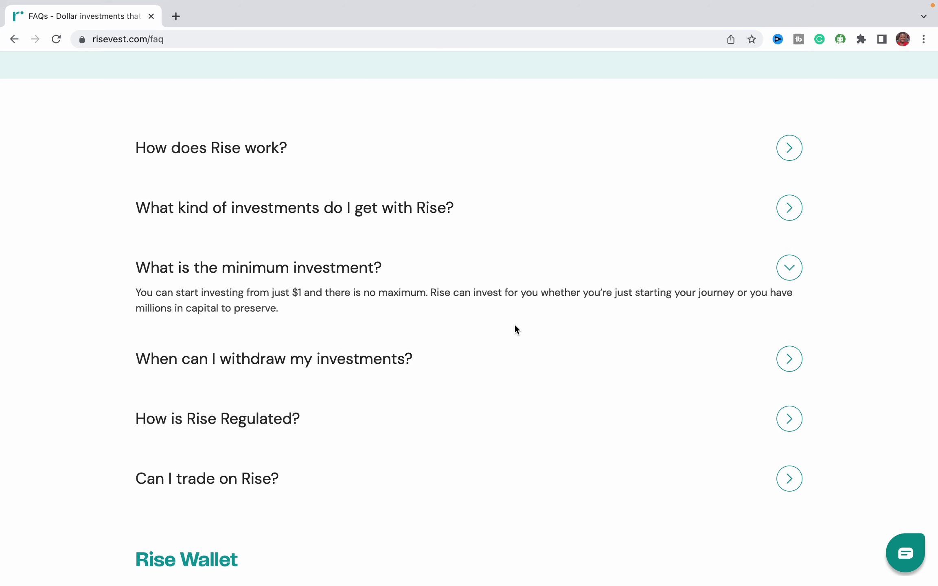
left_click(513, 358)
scroll(514, 360, "down", 4)
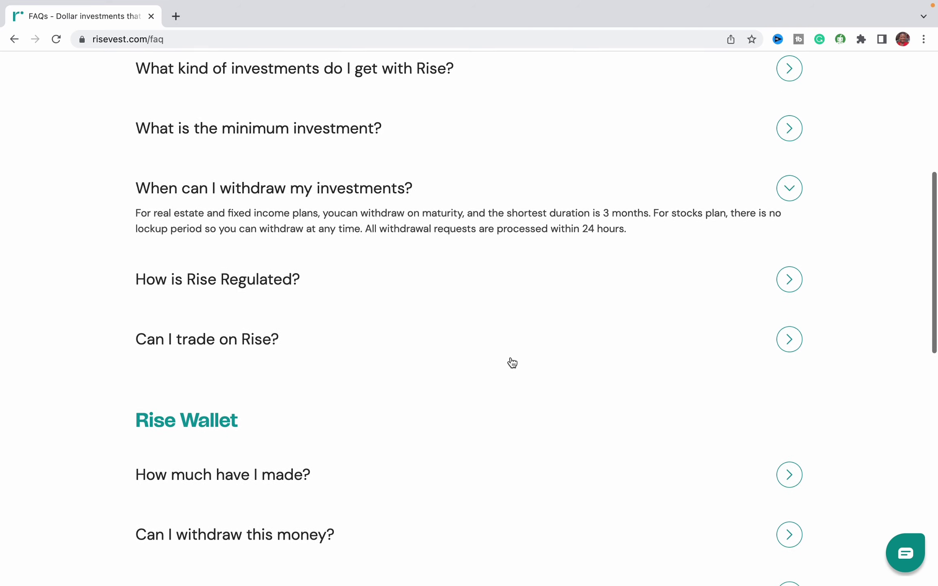
scroll(512, 363, "down", 4)
Expand the wallet answers on earnings, withdrawing and balance interest, then return home
left_click(500, 353)
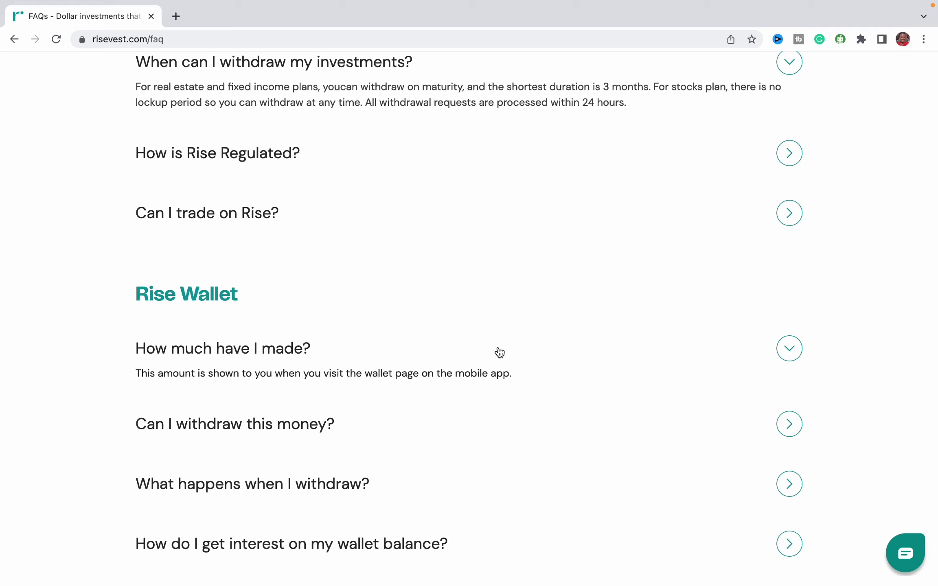
scroll(500, 352, "down", 1)
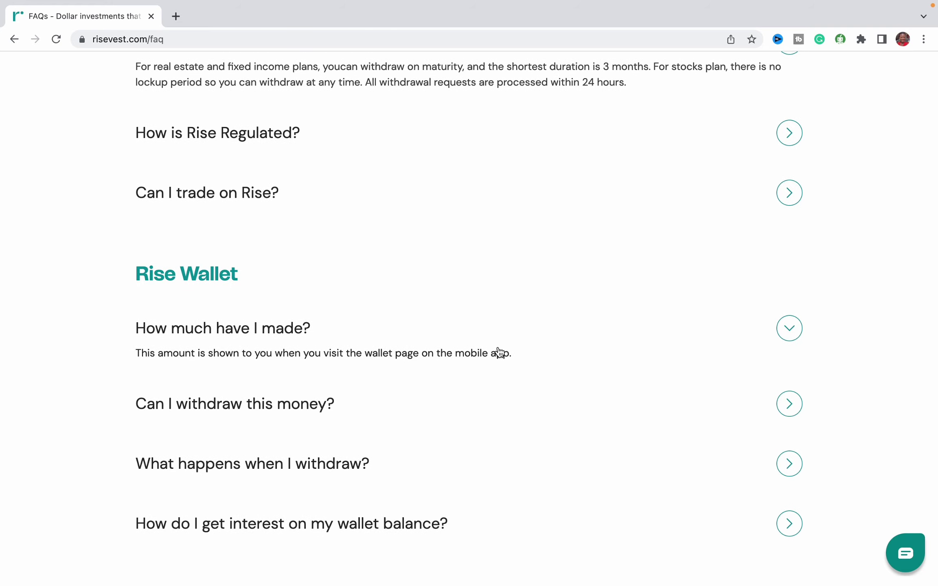
scroll(500, 353, "down", 3)
scroll(500, 353, "down", 8)
scroll(500, 353, "down", 3)
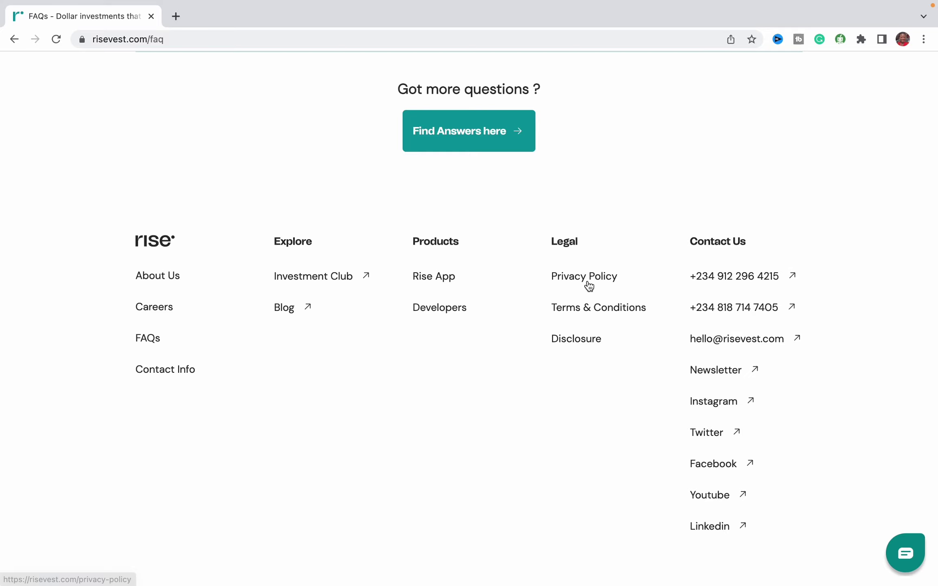
scroll(589, 287, "up", 5)
scroll(590, 287, "up", 3)
scroll(590, 286, "up", 3)
scroll(589, 287, "up", 1)
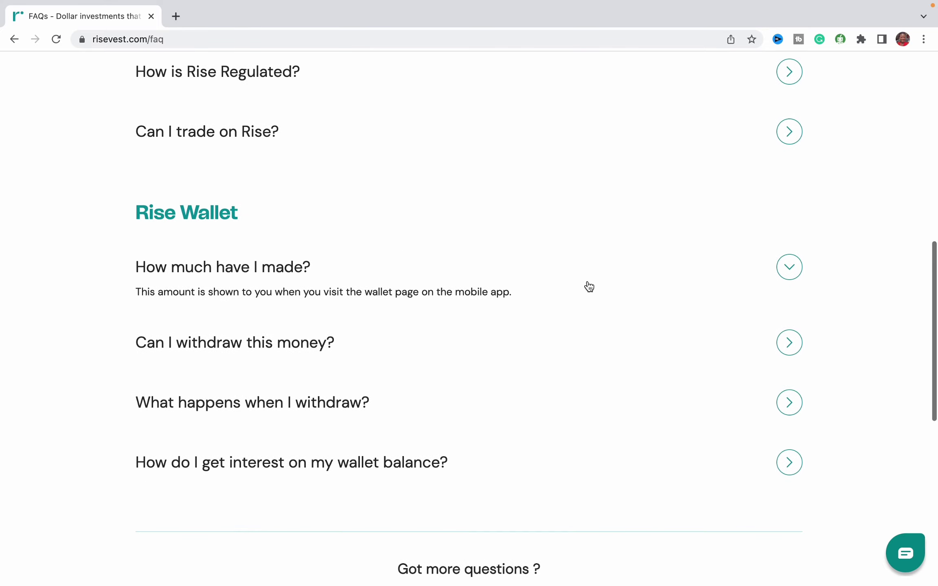
left_click(241, 349)
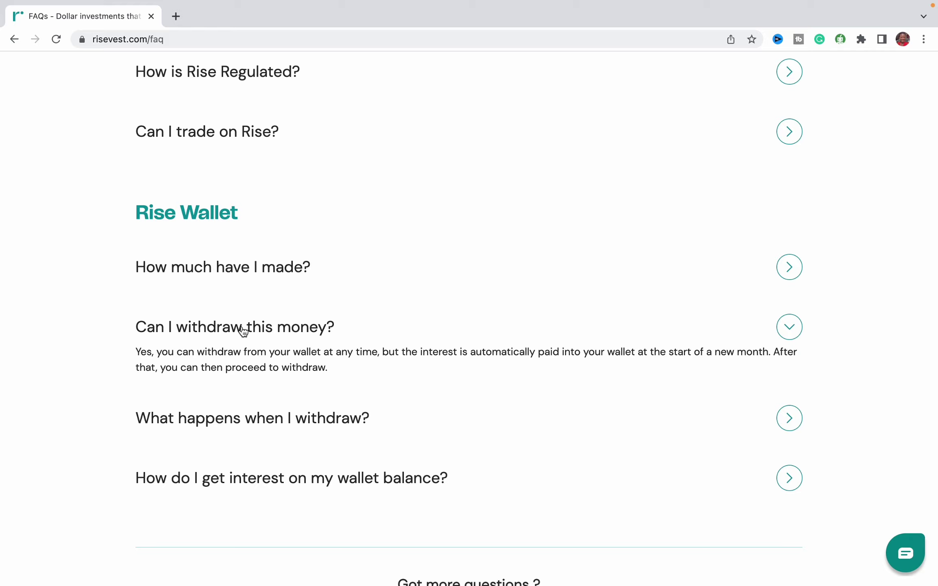
left_click(257, 424)
scroll(256, 425, "down", 1)
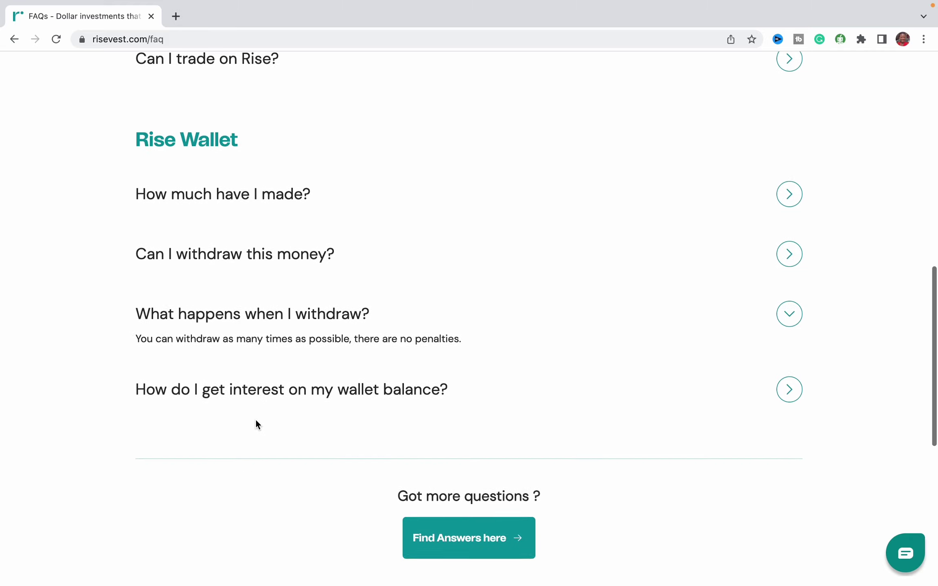
left_click(247, 390)
scroll(246, 399, "up", 2)
scroll(247, 399, "up", 2)
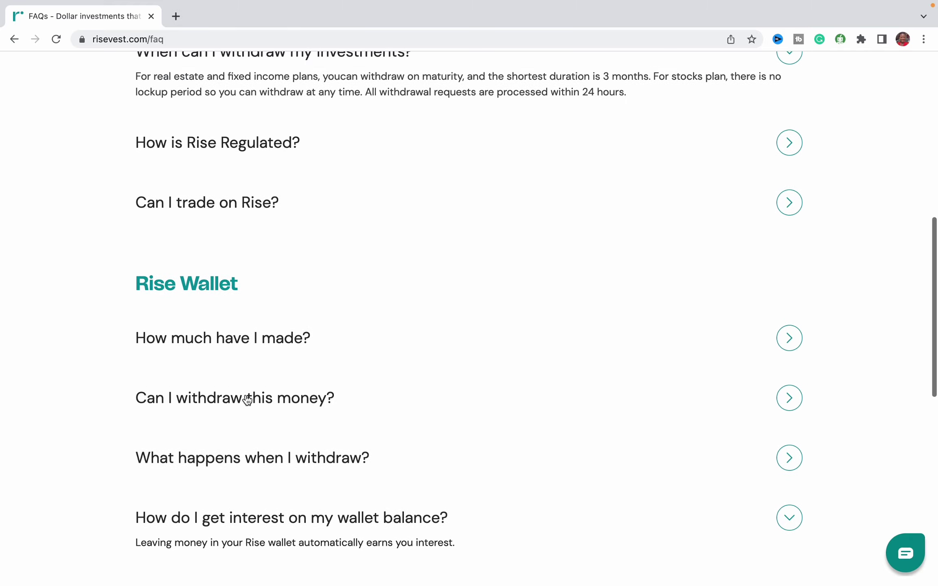
scroll(247, 399, "up", 3)
scroll(247, 399, "up", 5)
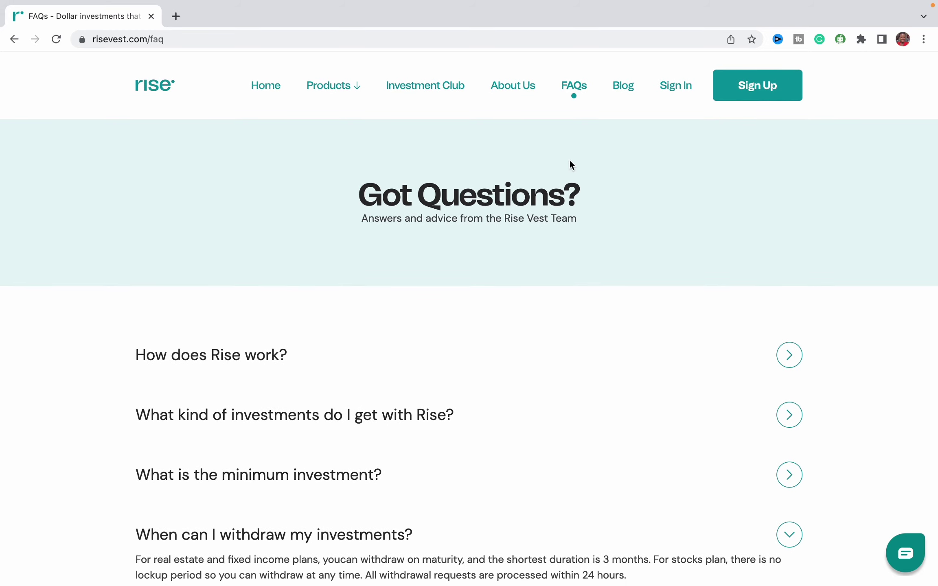
left_click(262, 92)
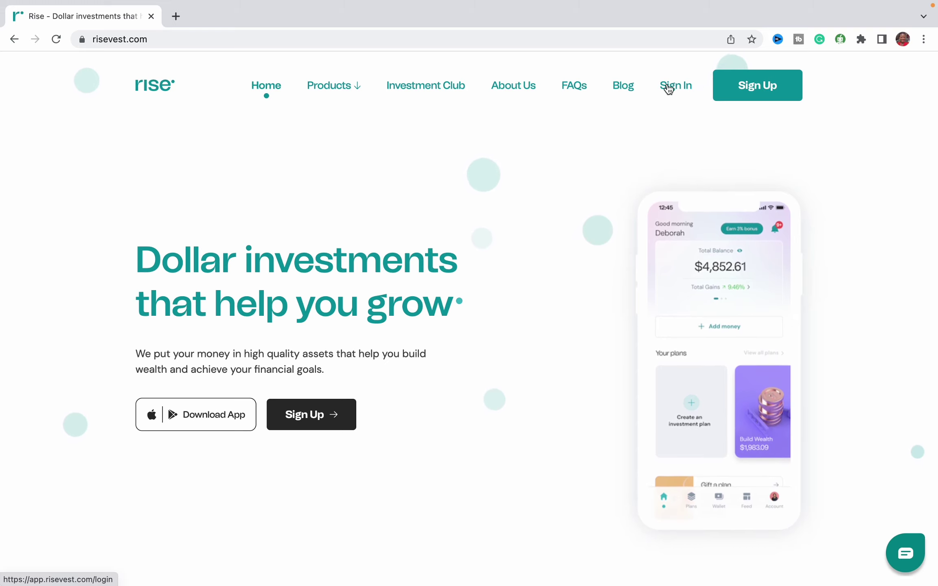
Autofill the saved email and password and log in to the existing Rise account
left_click(761, 96)
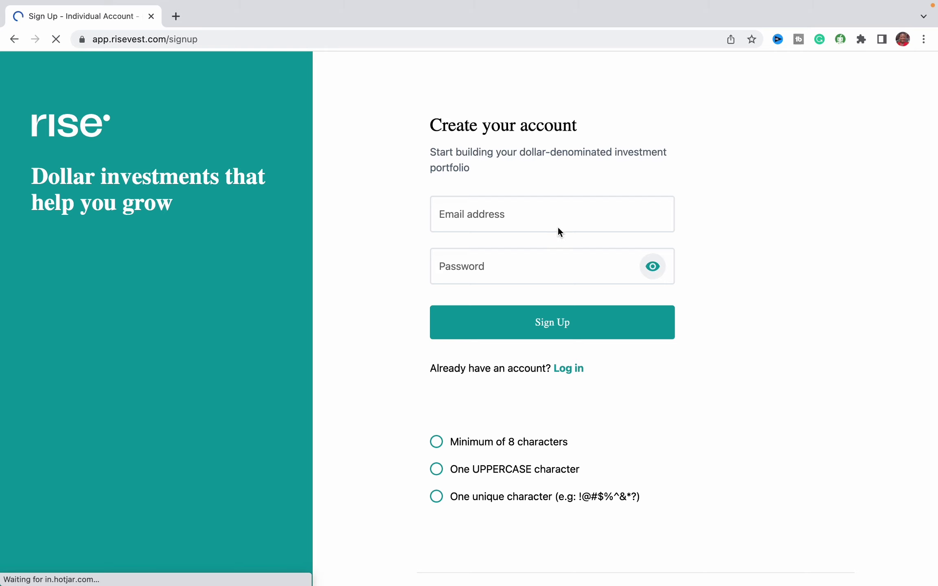
left_click(558, 221)
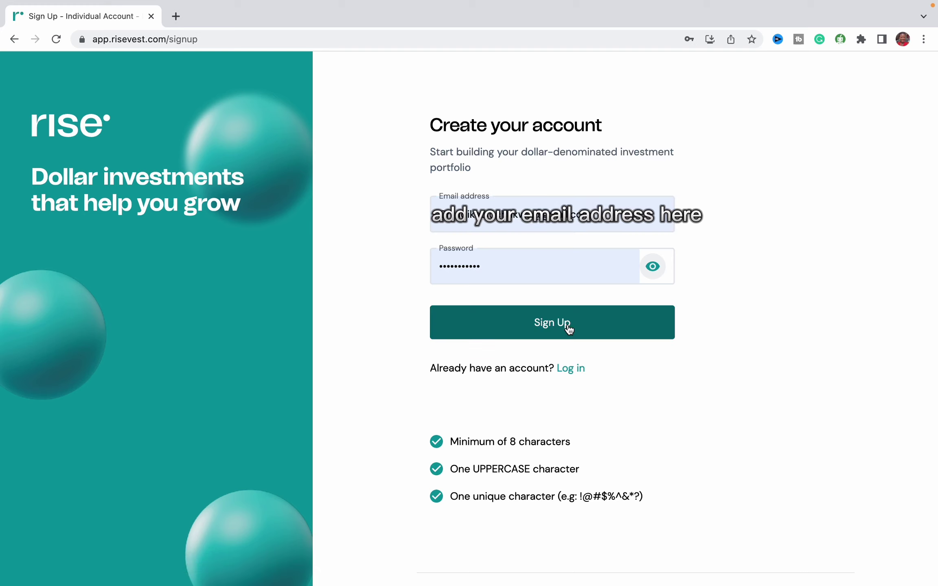
left_click(570, 369)
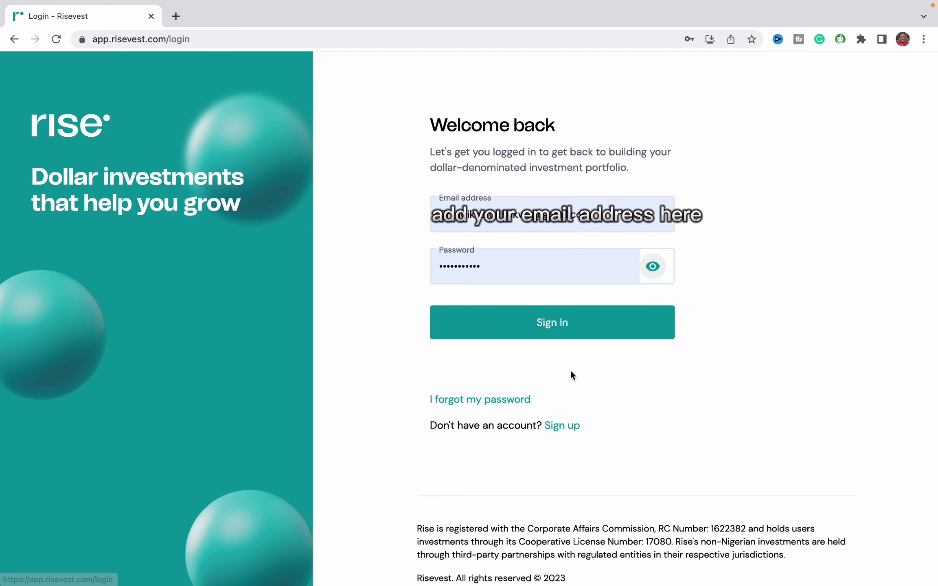
left_click(542, 326)
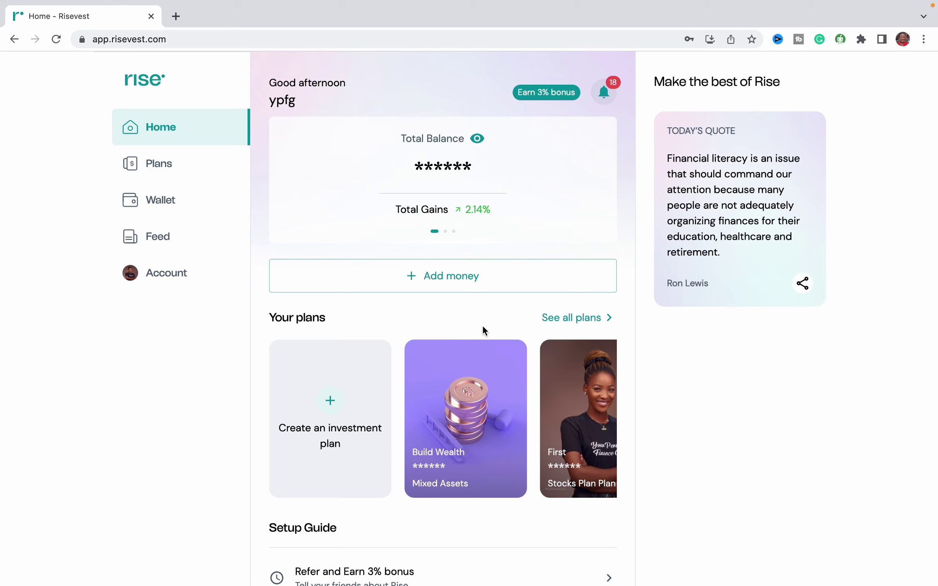
scroll(482, 325, "down", 2)
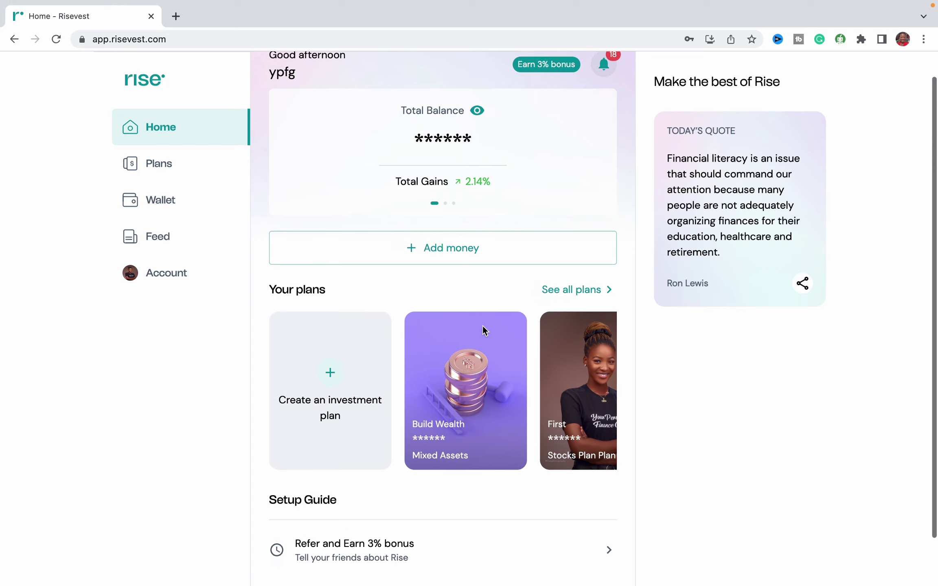
scroll(482, 326, "up", 1)
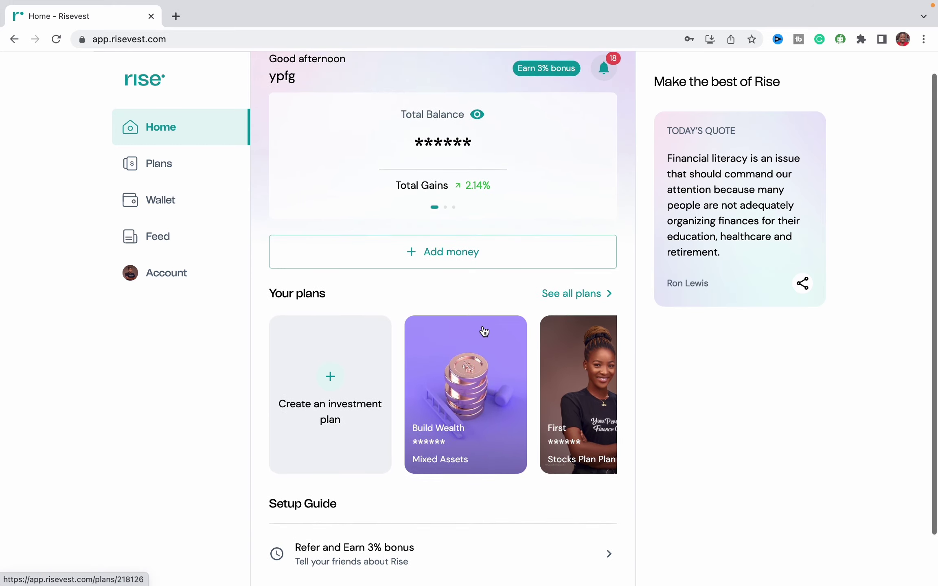
Copy the Naira Bank Transfer account number after accepting rates, then return to the wallet
left_click(452, 249)
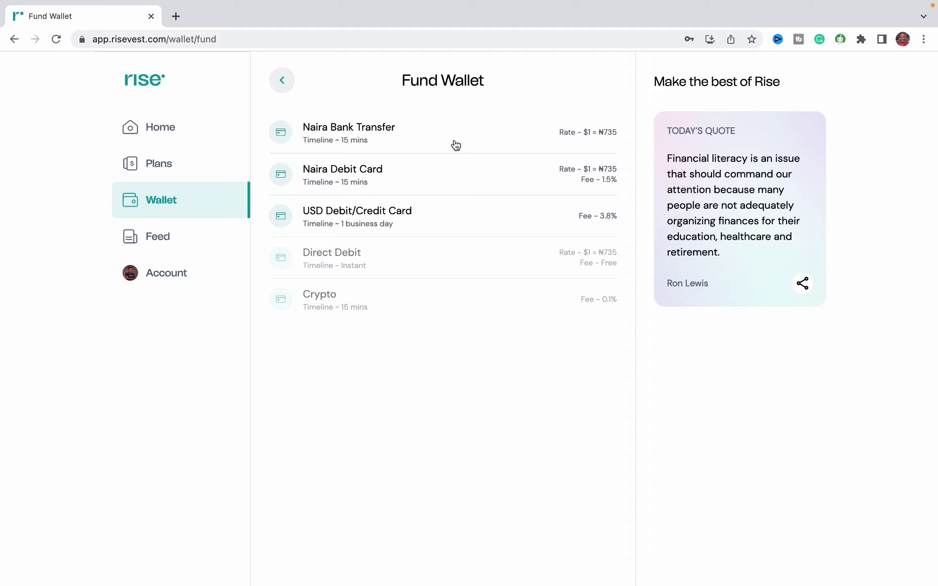
left_click(456, 144)
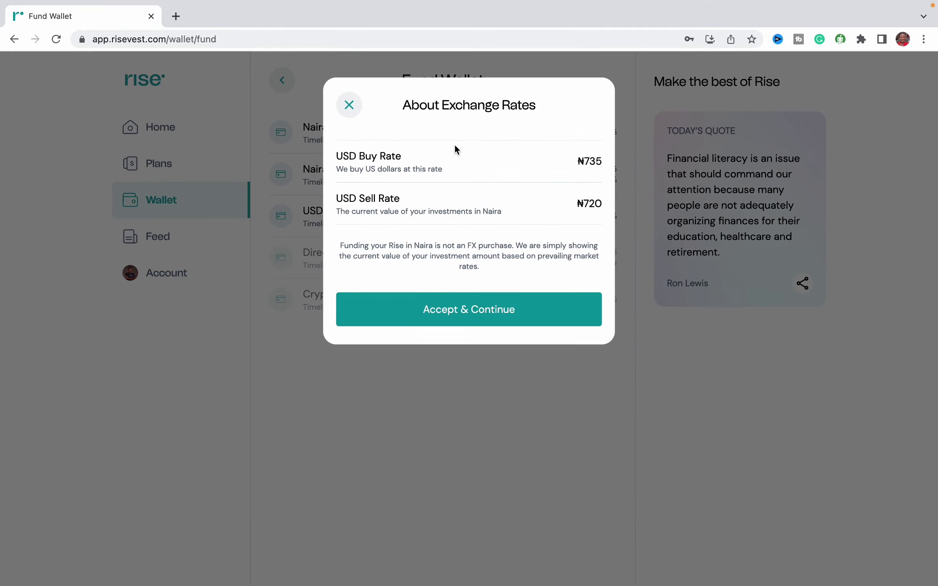
left_click(404, 321)
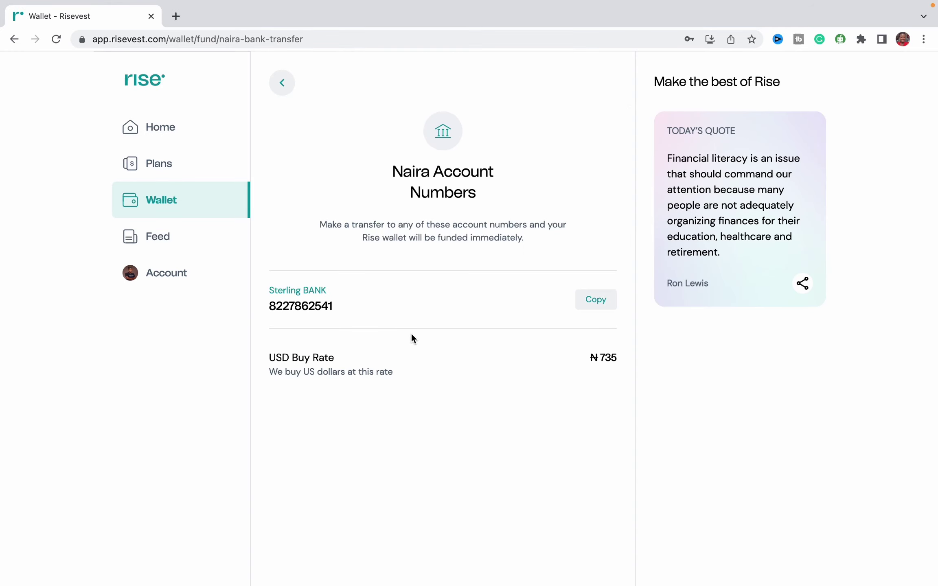
left_click(603, 313)
left_click(283, 83)
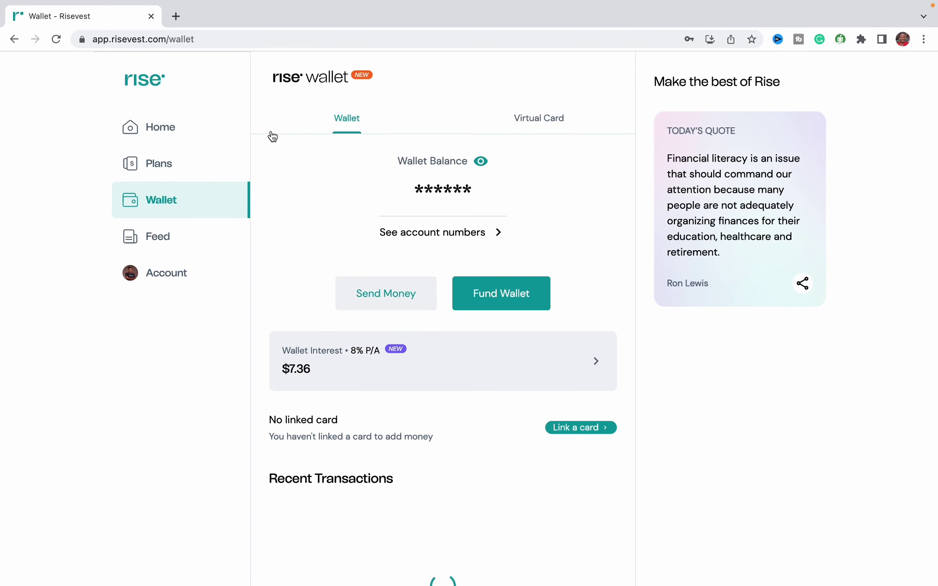
scroll(288, 226, "down", 2)
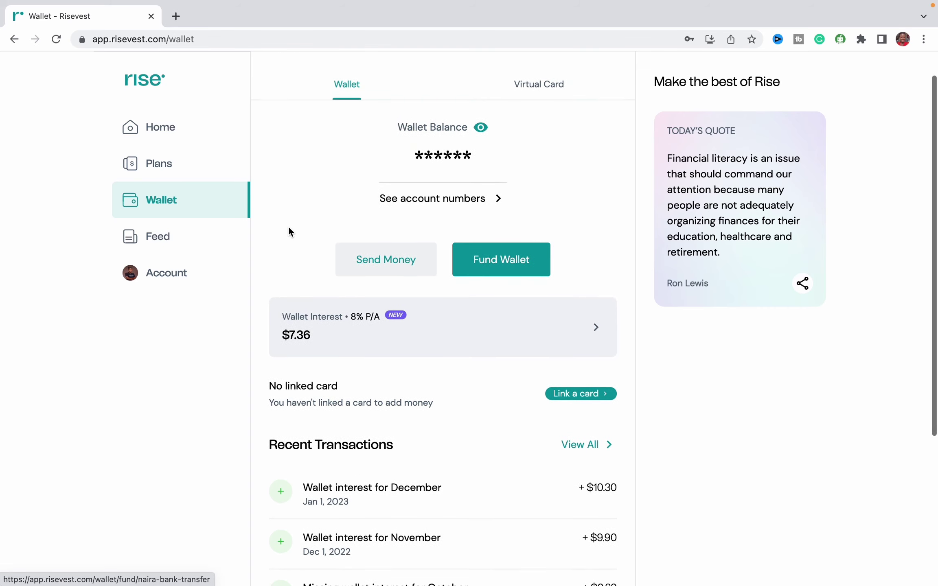
scroll(288, 225, "up", 2)
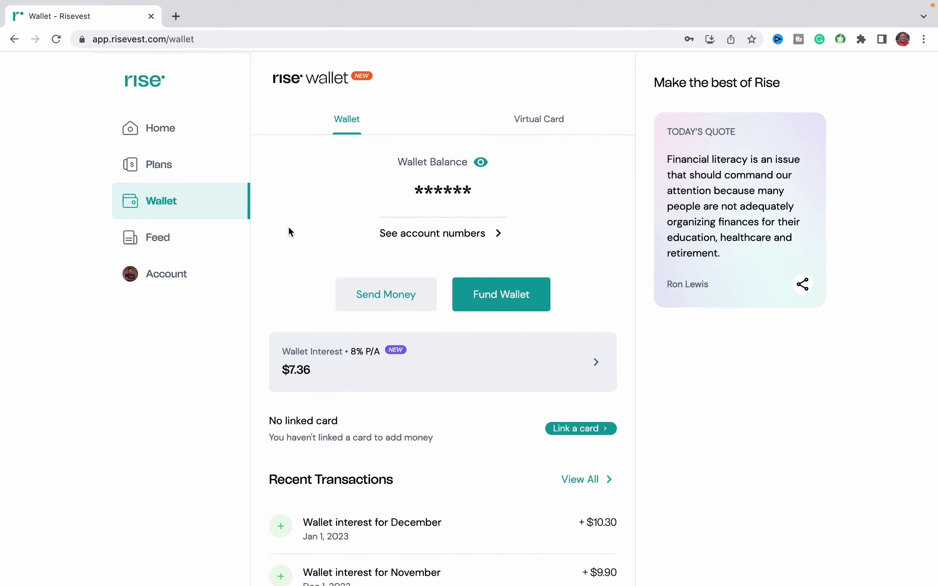
Try the plan and Rise-user transfer options, then choose Send to Naira Bank Account (₦735/₦720 rates)
left_click(372, 293)
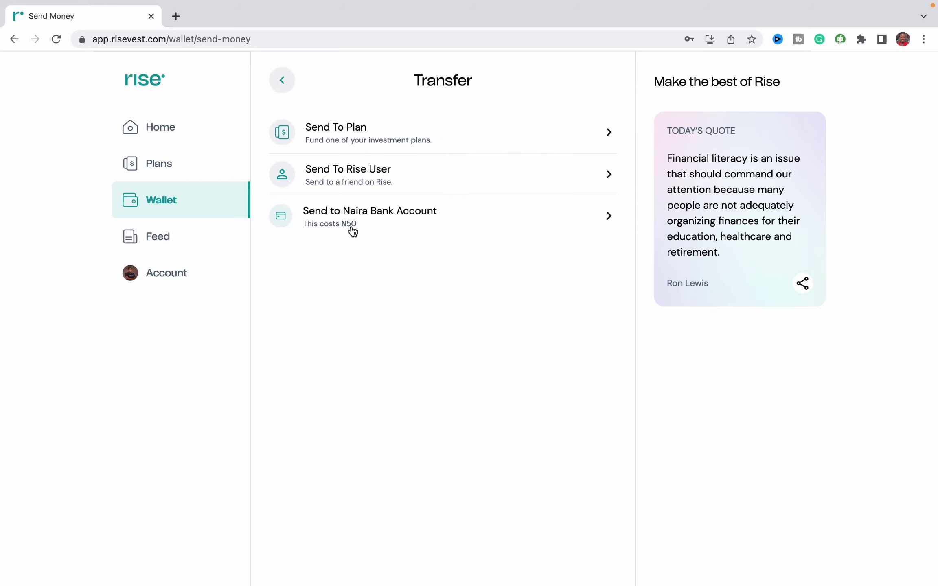
left_click(337, 127)
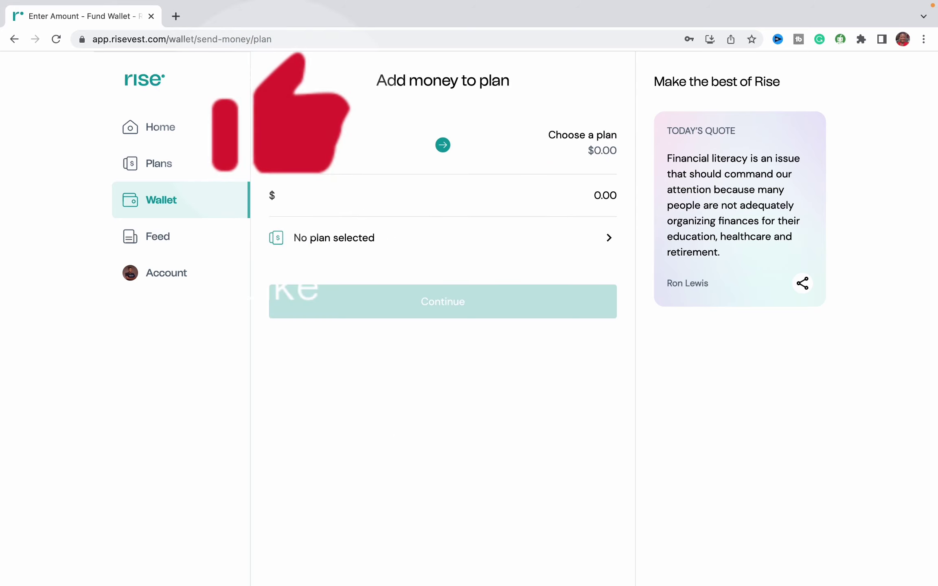
left_click(282, 79)
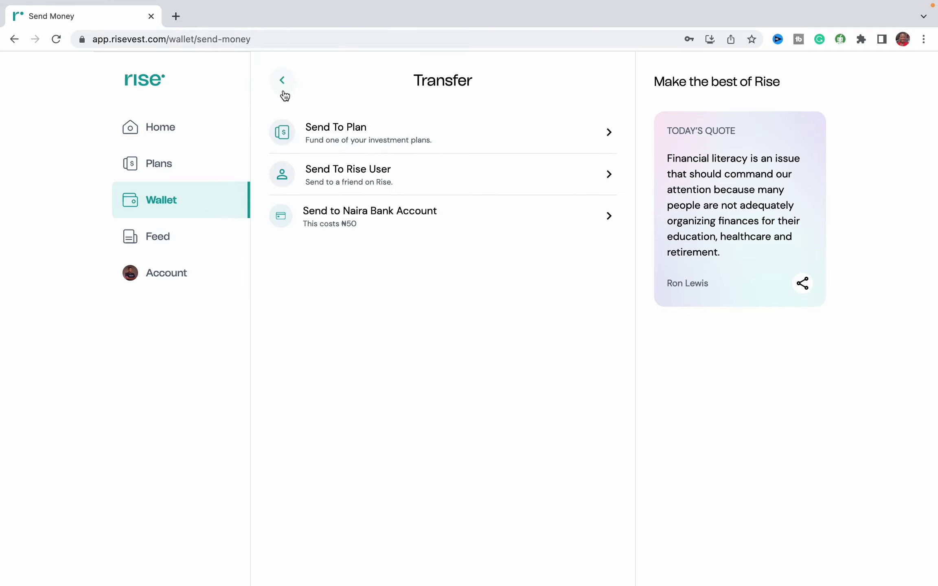
left_click(315, 182)
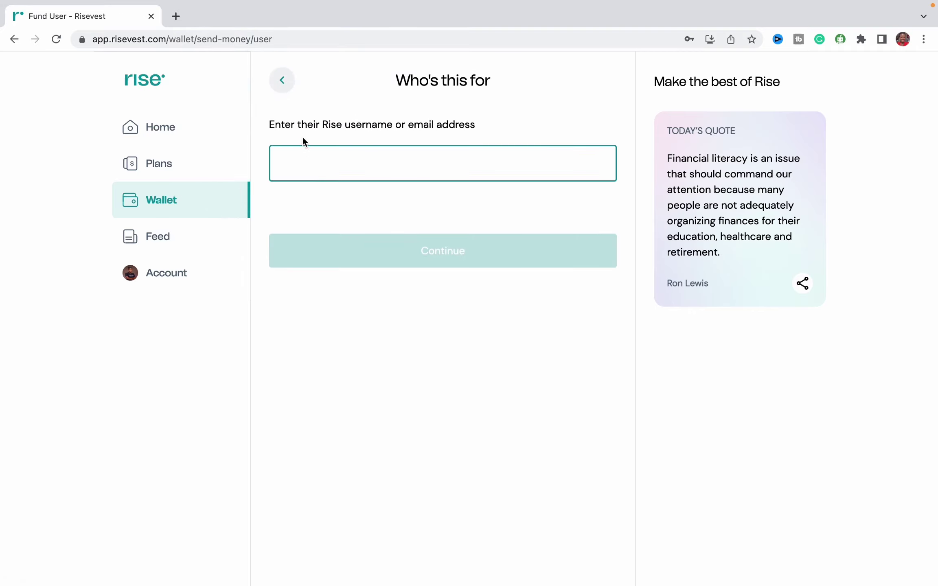
left_click(285, 83)
left_click(288, 218)
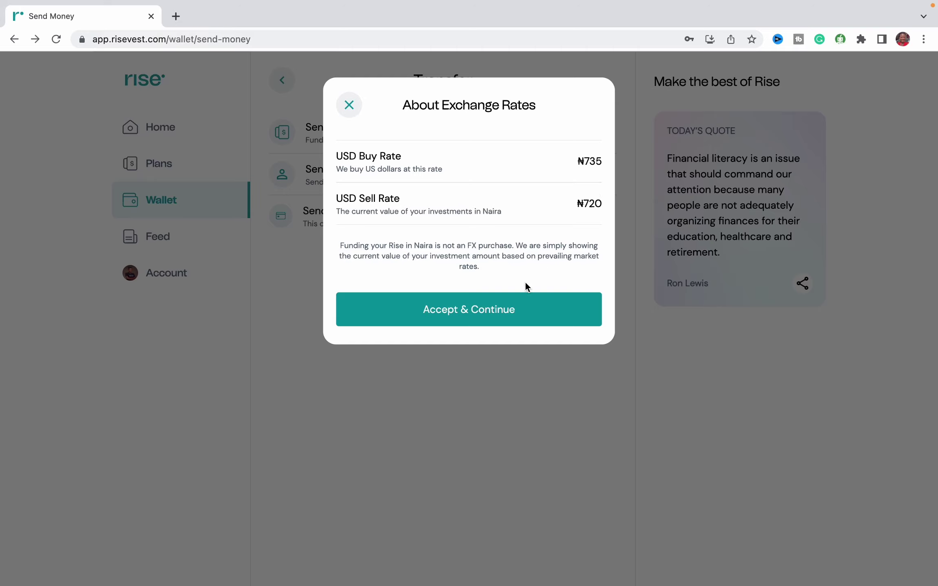
Accept the exchange rates and enter a $10 (₦7,200.00) withdrawal amount
left_click(517, 310)
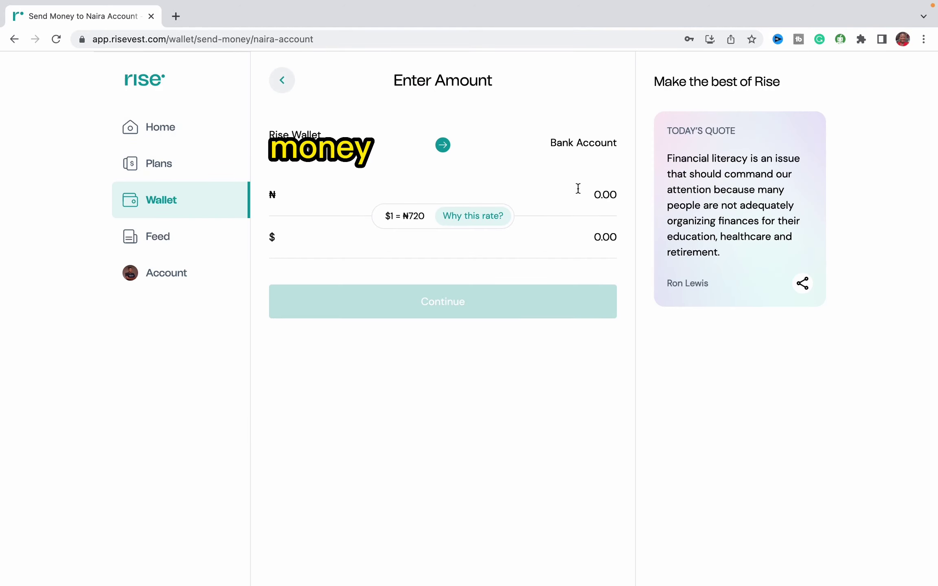
left_click(588, 191)
left_click(609, 239)
type("10")
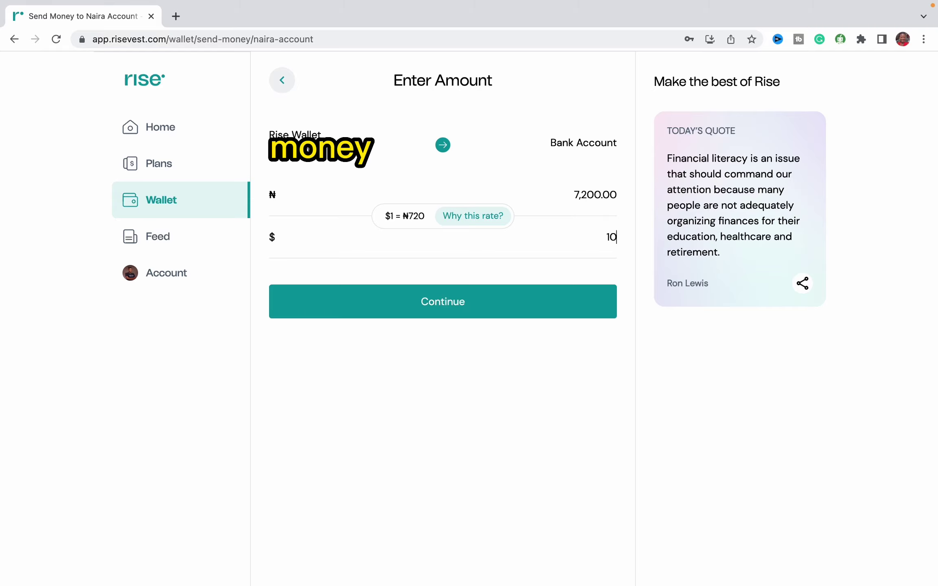
left_click(538, 301)
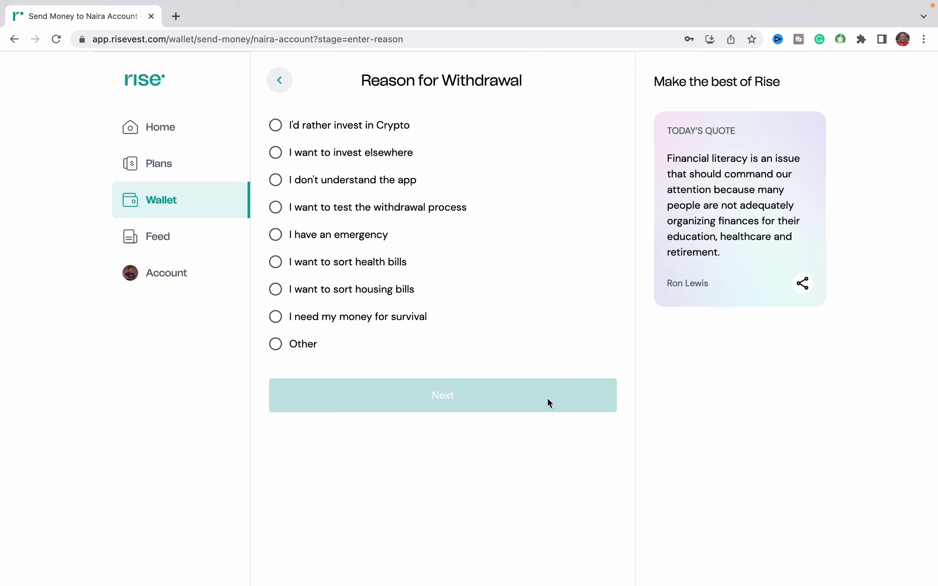
Enter an Other withdrawal reason, pick the GTBANK account, then leave the ₦7,200 confirmation
left_click(443, 323)
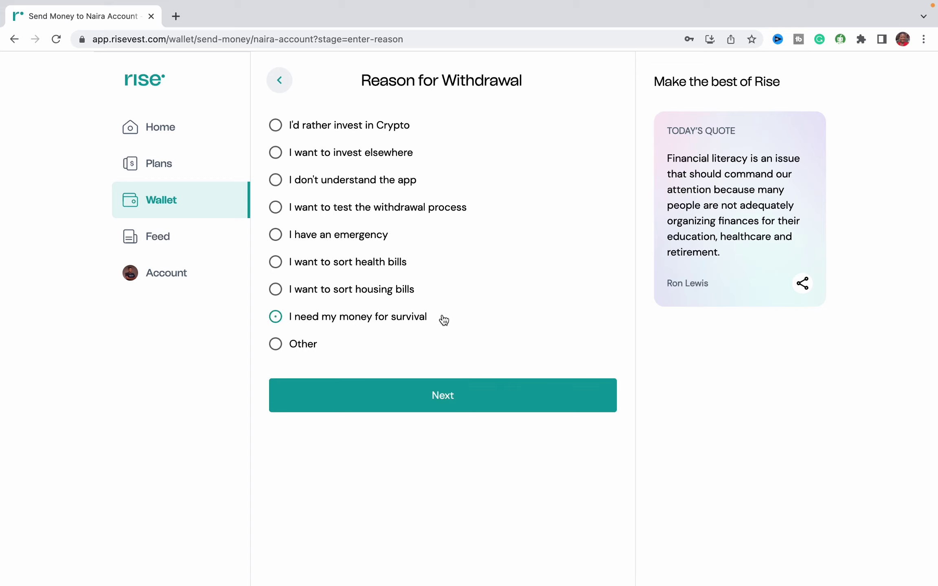
left_click(399, 342)
left_click(414, 384)
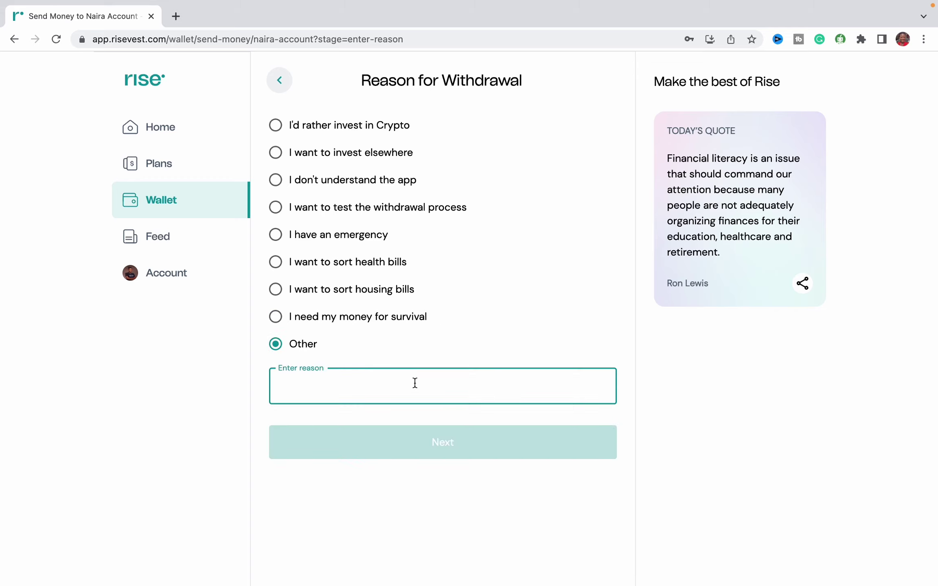
type("i'm tea")
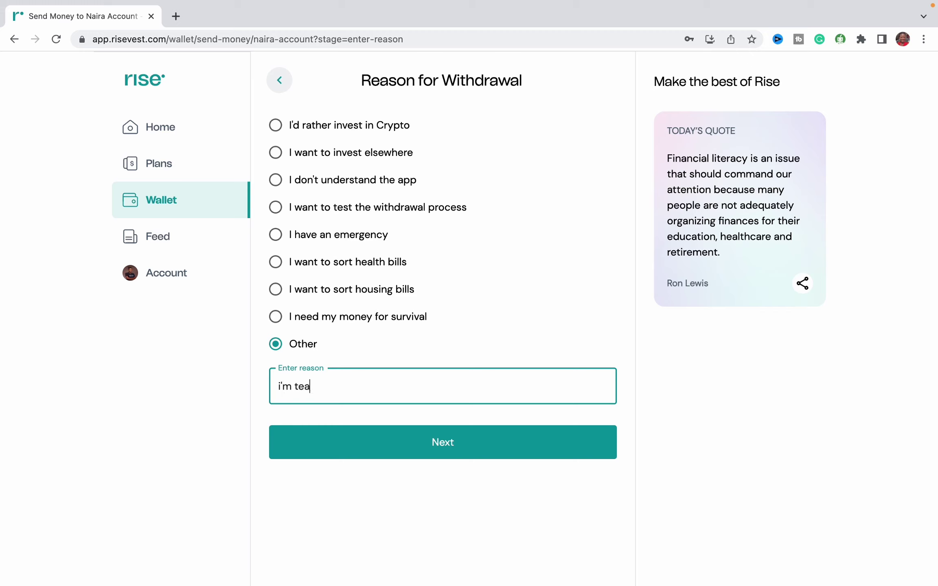
type("ching a class")
type(" how to use ")
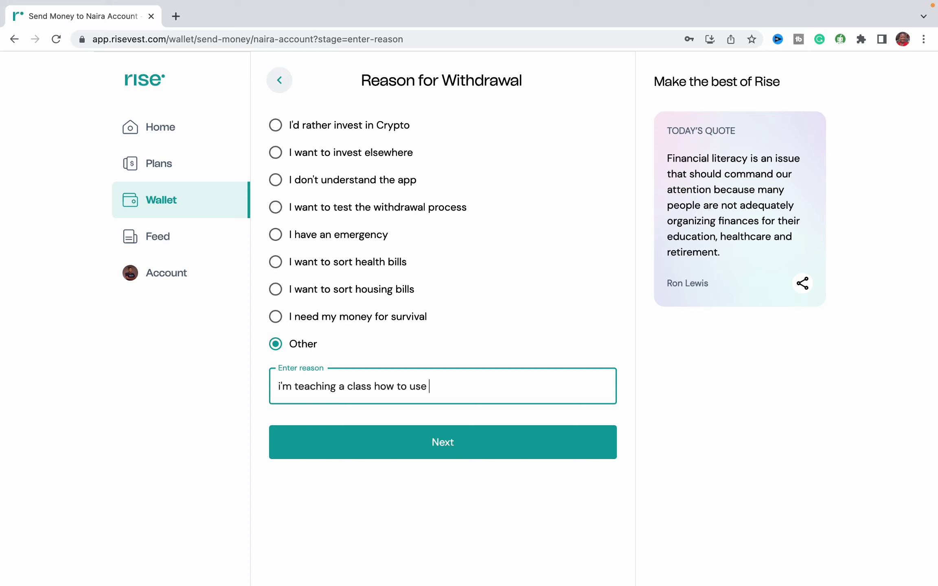
type("the app")
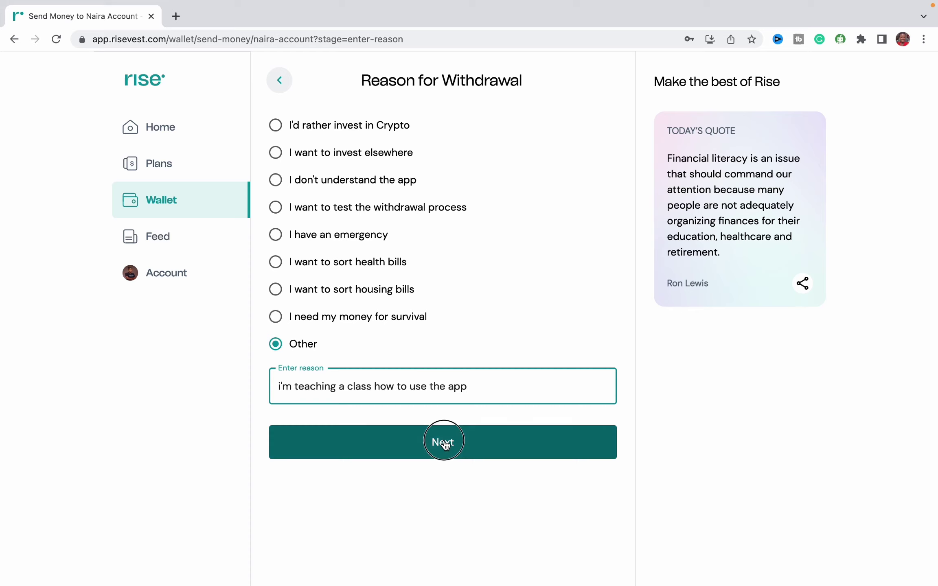
left_click(444, 442)
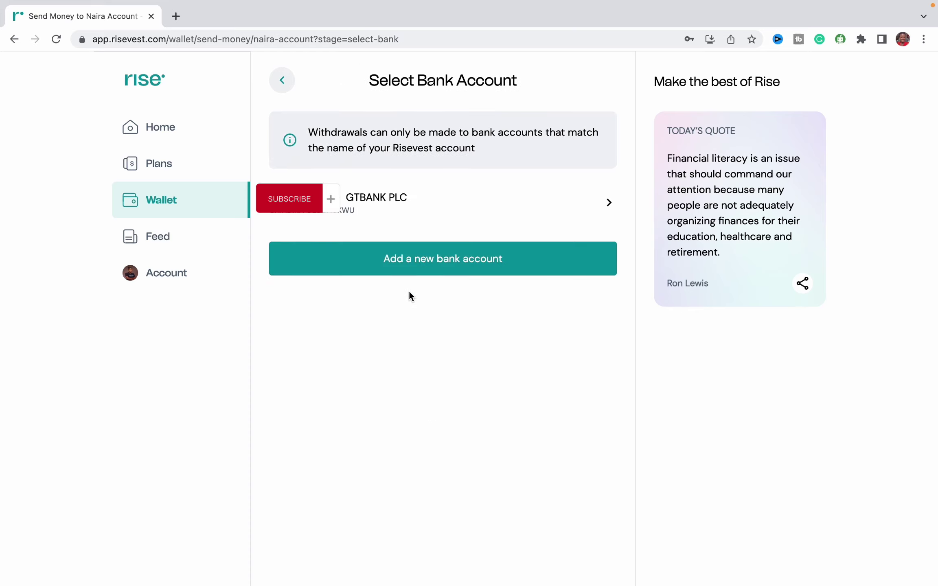
left_click(440, 202)
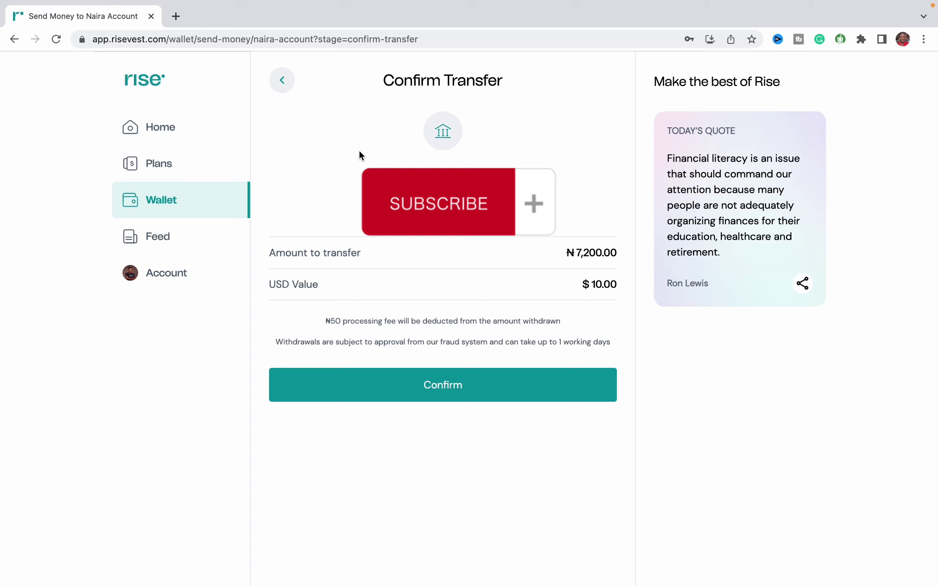
left_click(282, 80)
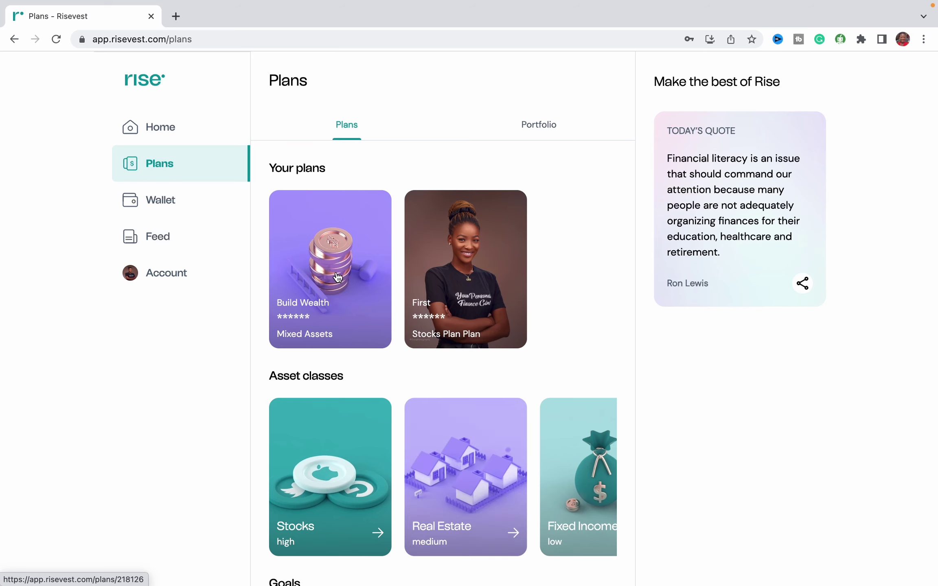
scroll(338, 277, "down", 1)
scroll(338, 277, "down", 3)
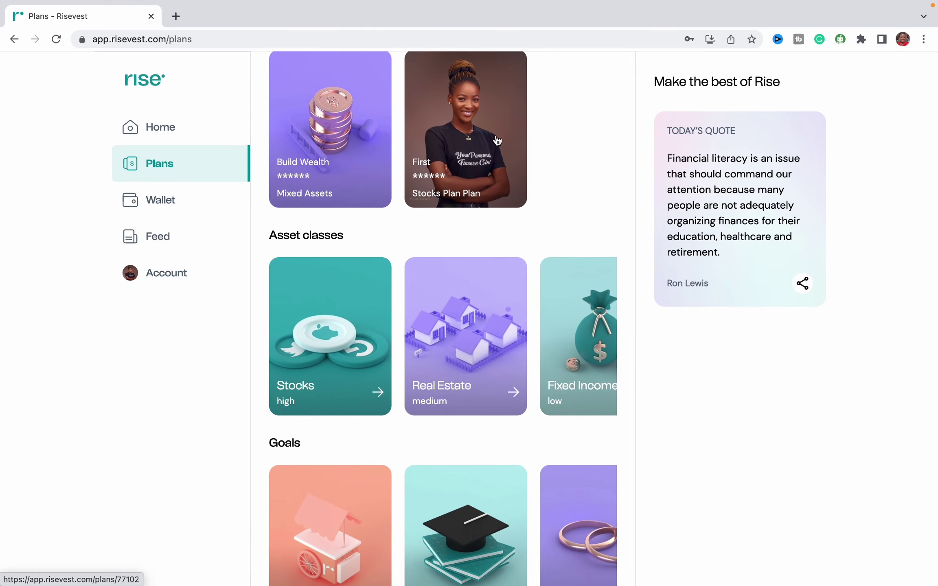
scroll(352, 158, "up", 3)
scroll(353, 159, "up", 2)
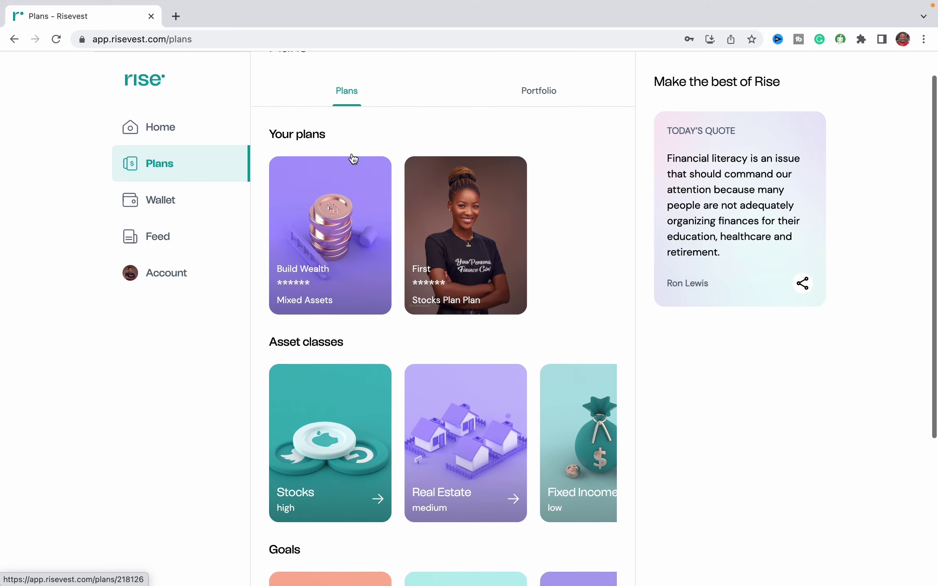
Check the Portfolio asset mix, then open the Real Estate asset class with 12–15% returns
left_click(524, 84)
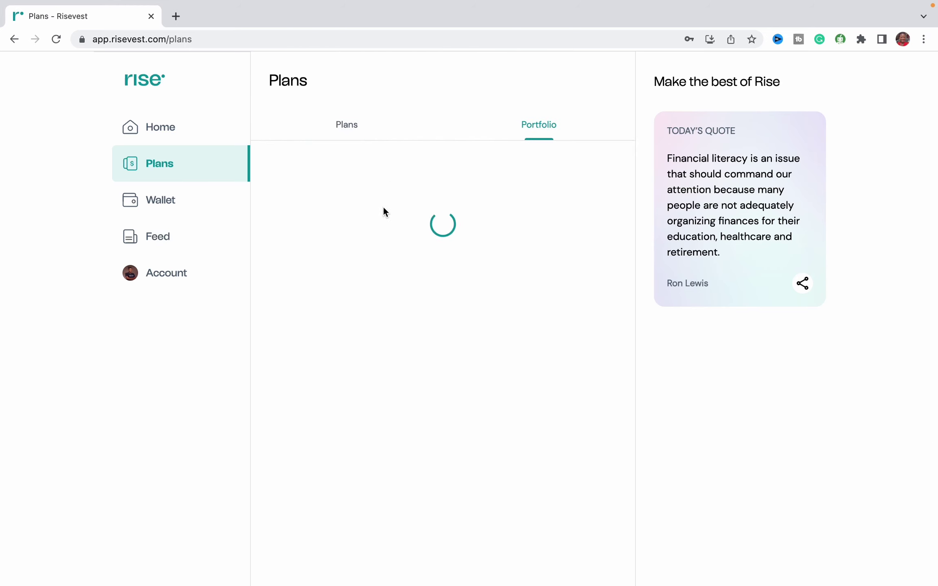
scroll(371, 241, "down", 2)
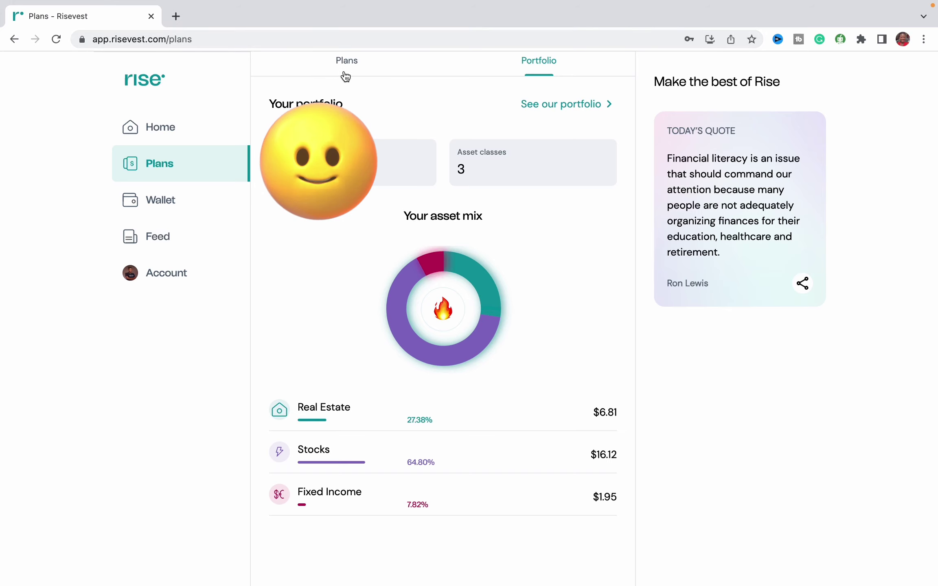
left_click(346, 76)
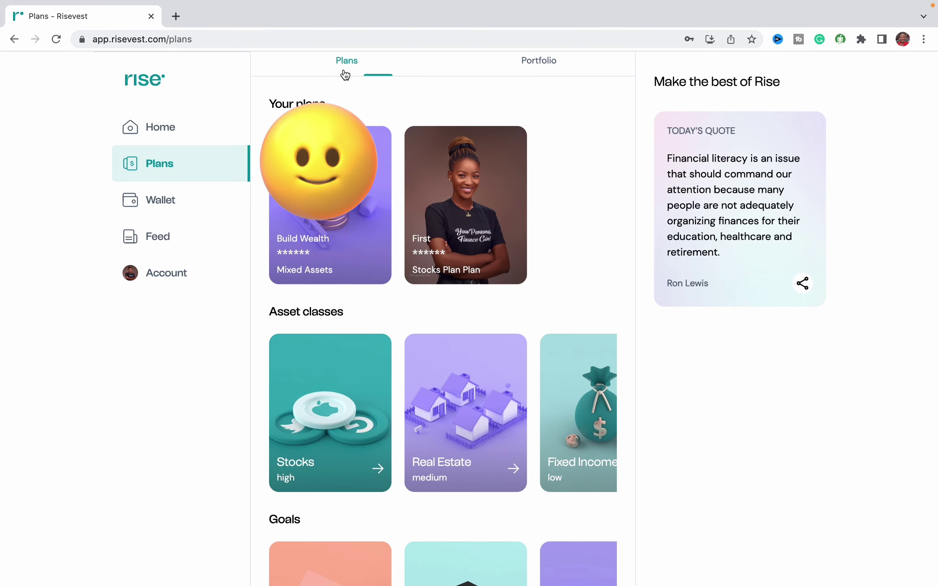
scroll(330, 384, "down", 2)
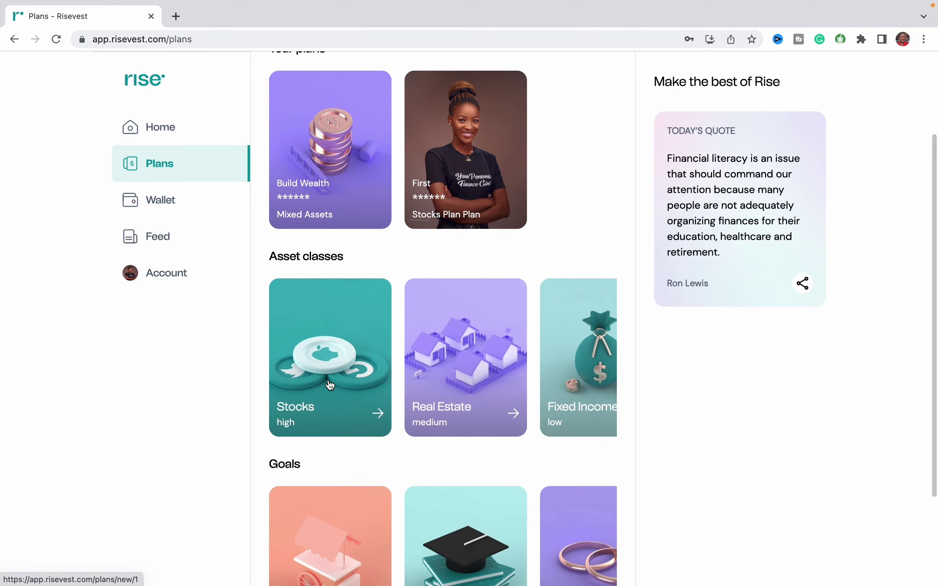
left_click(453, 376)
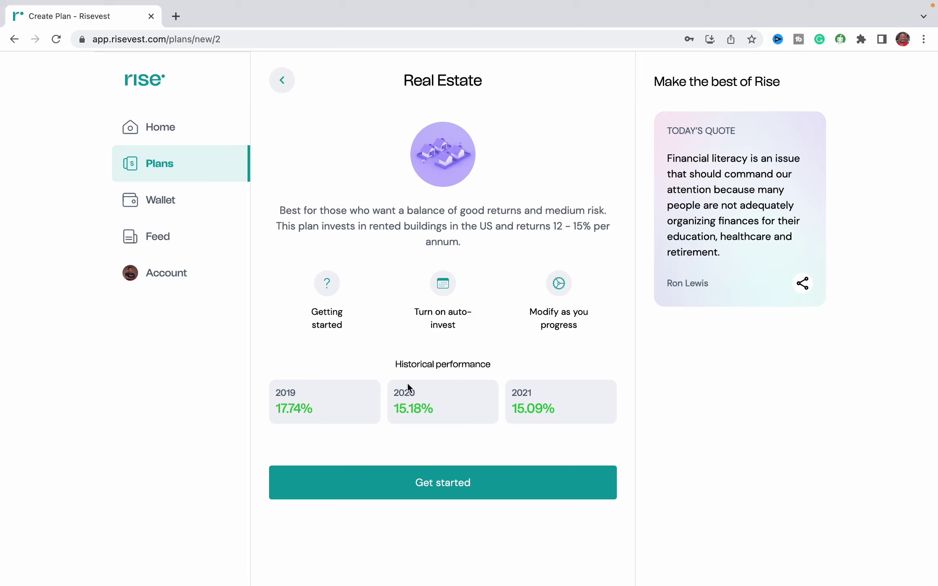
Start a new Real Estate plan named YPFG COMMUNITY
left_click(442, 482)
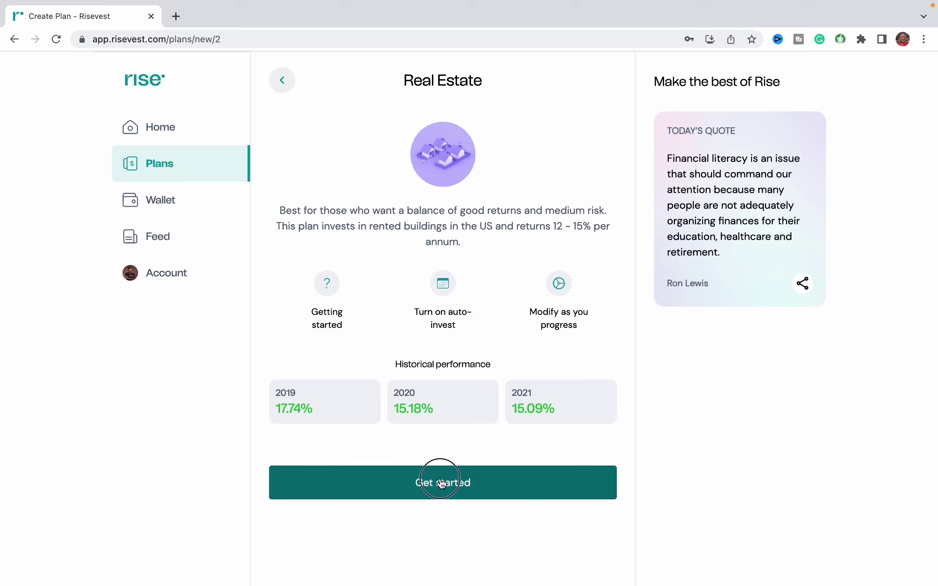
left_click(371, 242)
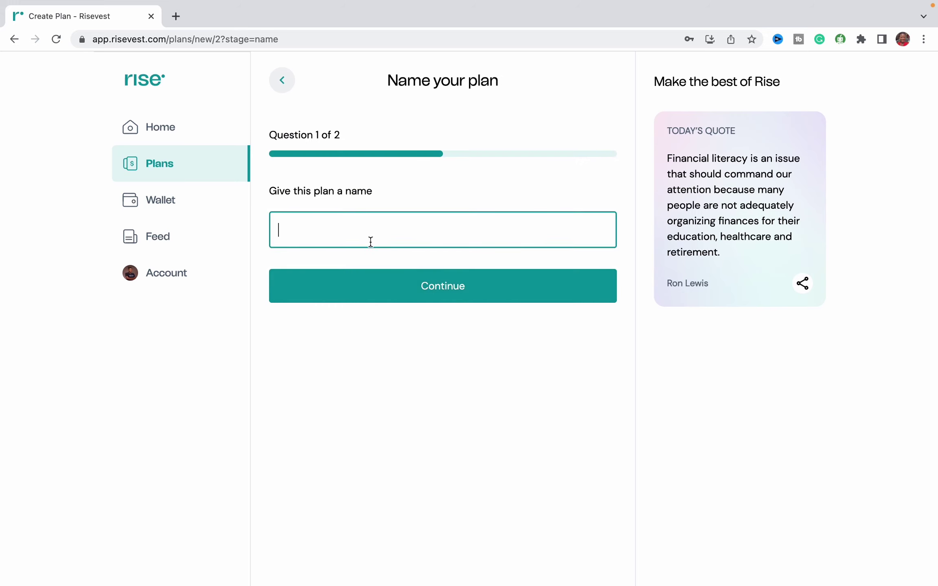
type("YPFG COMMUNI")
type("TY")
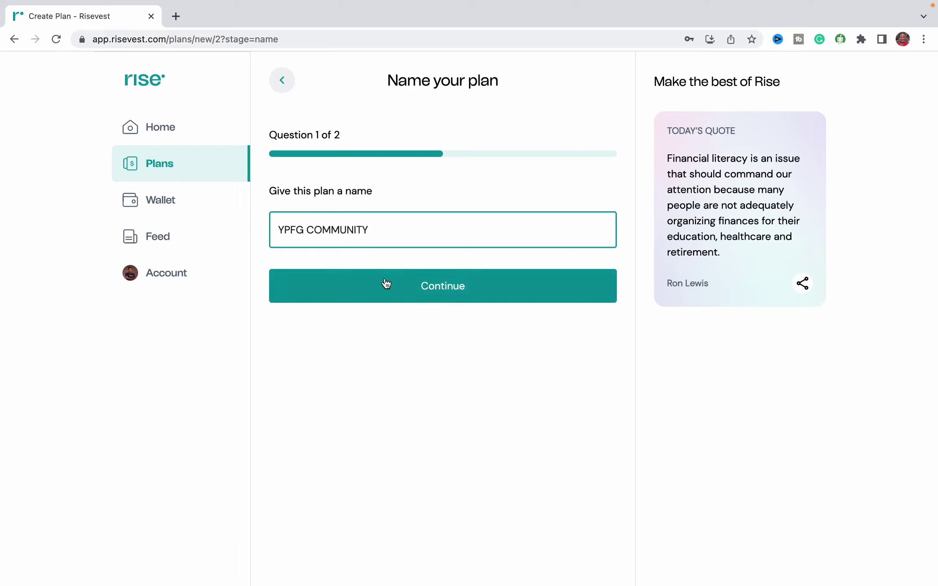
left_click(389, 286)
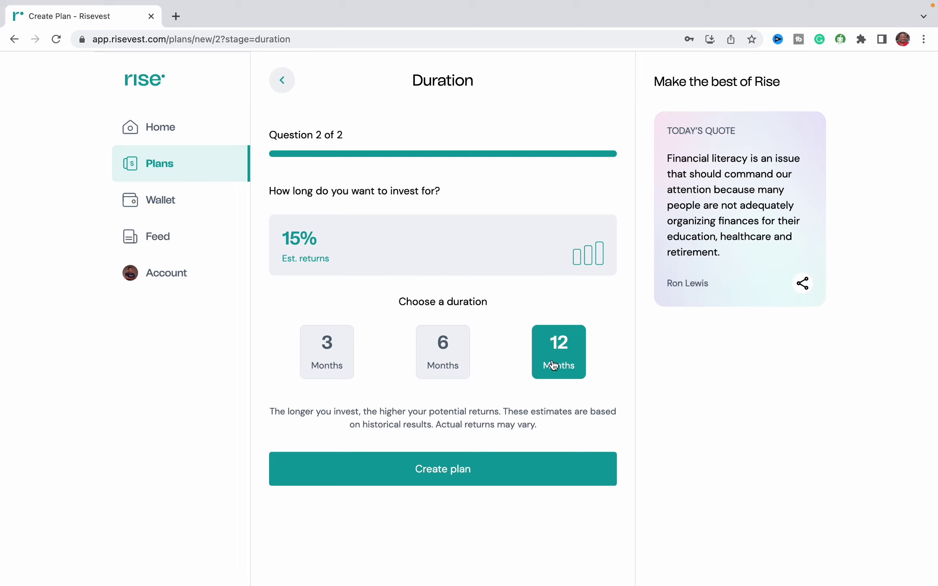
Give the plan a 6-month duration, create it, and view its plan page
left_click(450, 360)
left_click(326, 359)
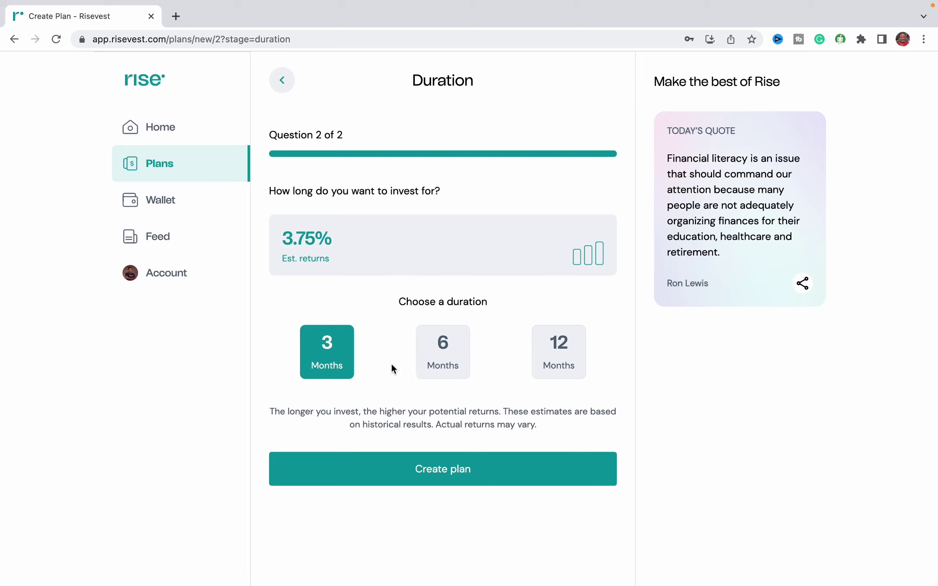
left_click(448, 377)
left_click(456, 470)
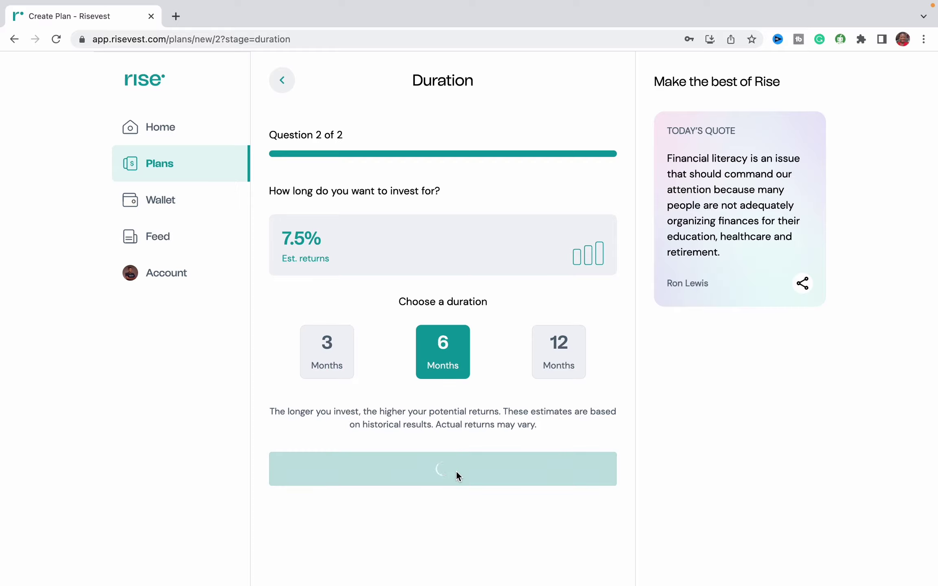
left_click(433, 239)
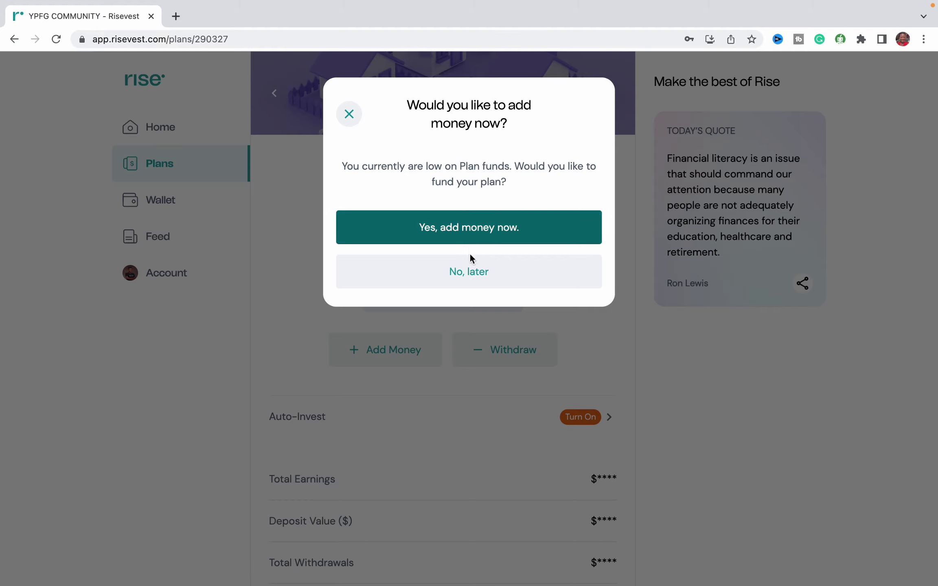
Decline funding YPFG COMMUNITY for now and back out of Add Money
left_click(471, 272)
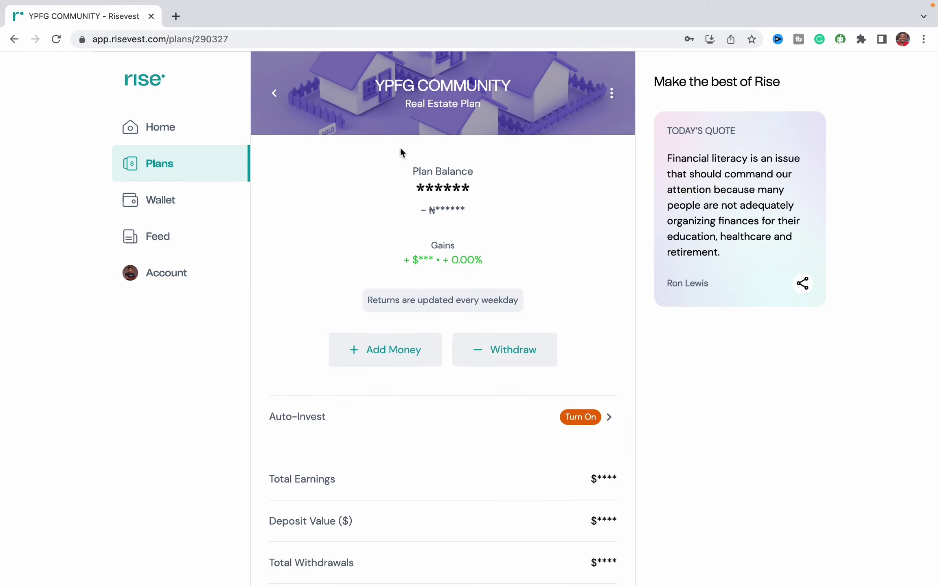
scroll(447, 283, "down", 3)
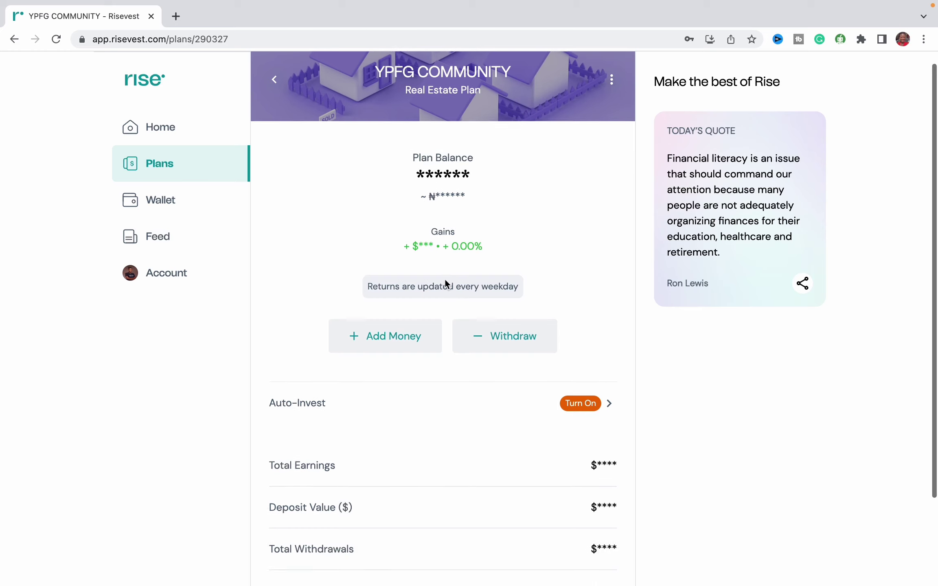
scroll(445, 284, "down", 2)
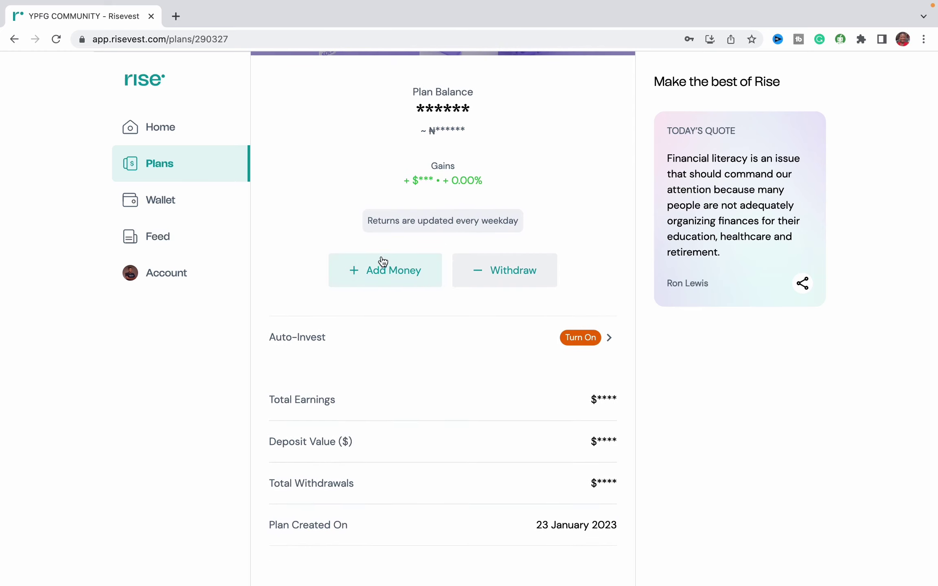
left_click(388, 269)
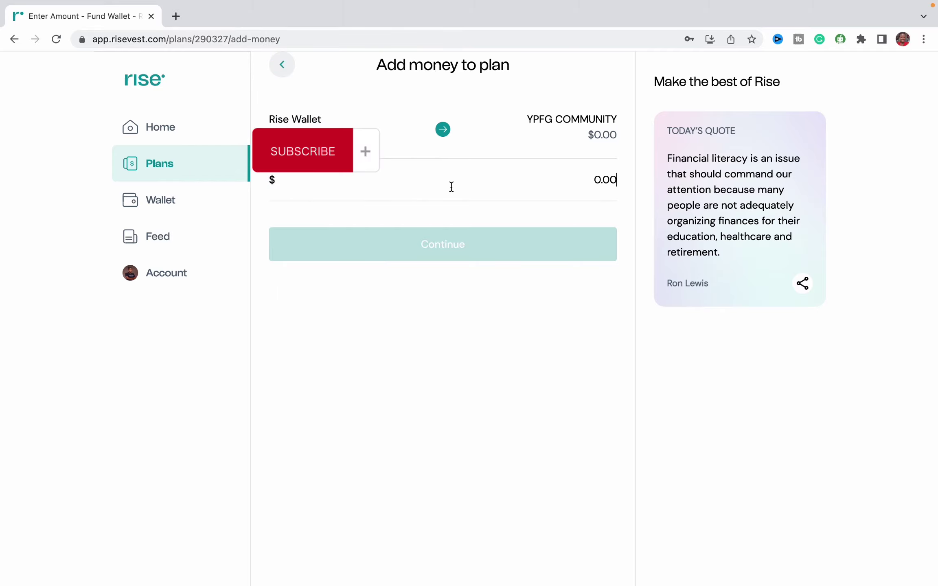
left_click(275, 64)
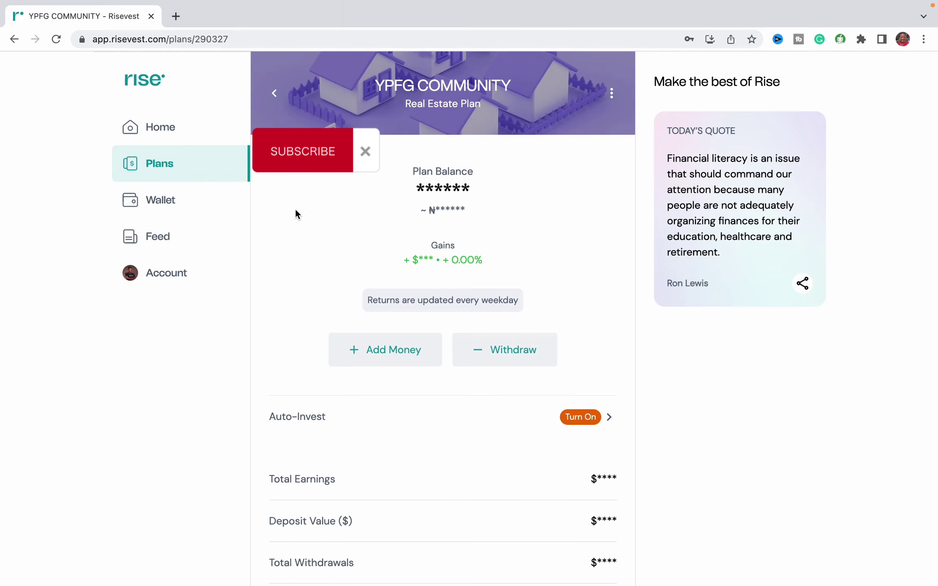
scroll(296, 210, "down", 3)
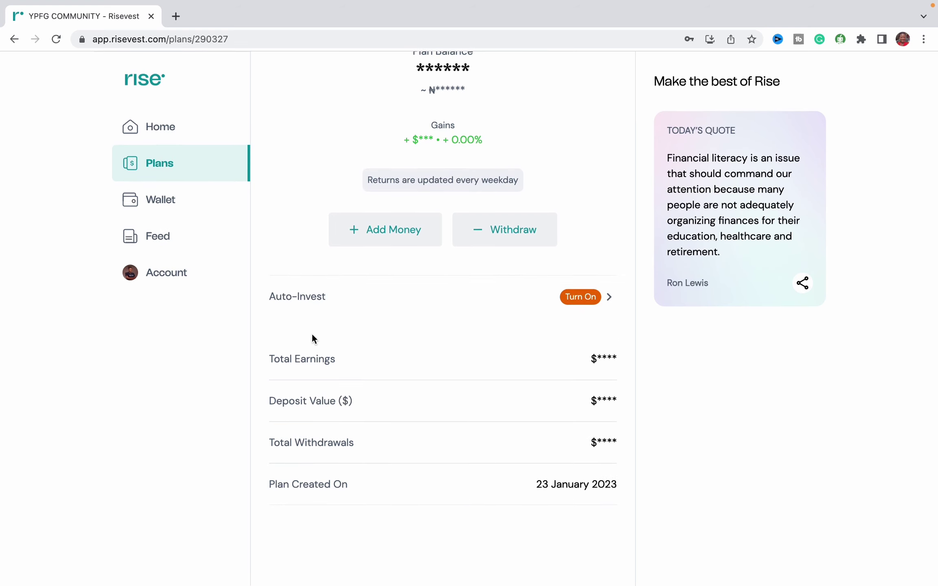
Switch auto-invest on and reach the Monthly frequency screen without saving
left_click(608, 297)
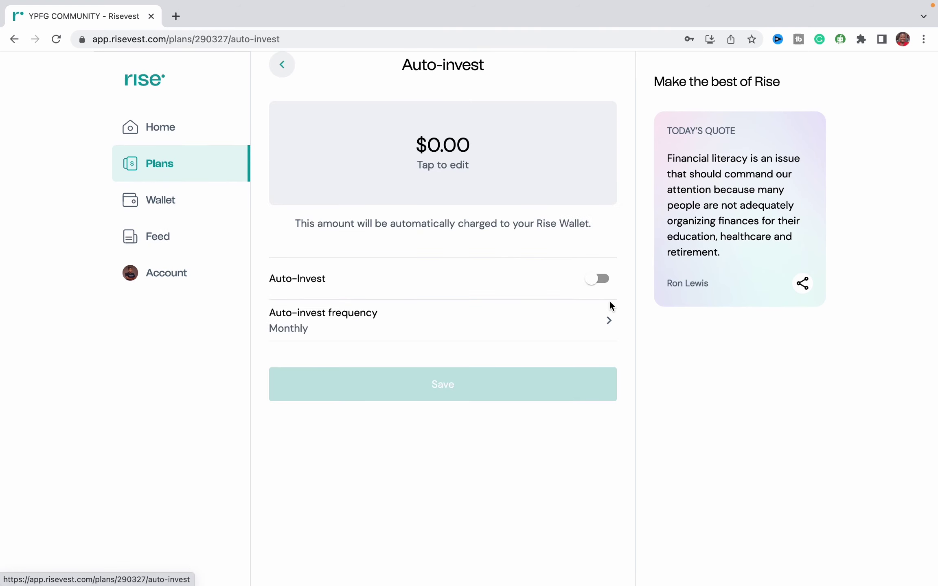
left_click(605, 287)
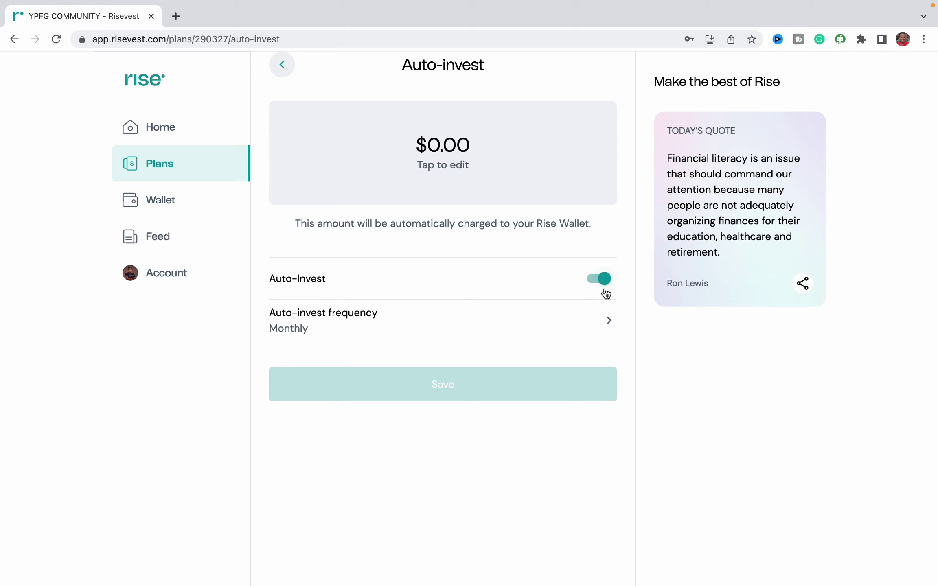
left_click(610, 320)
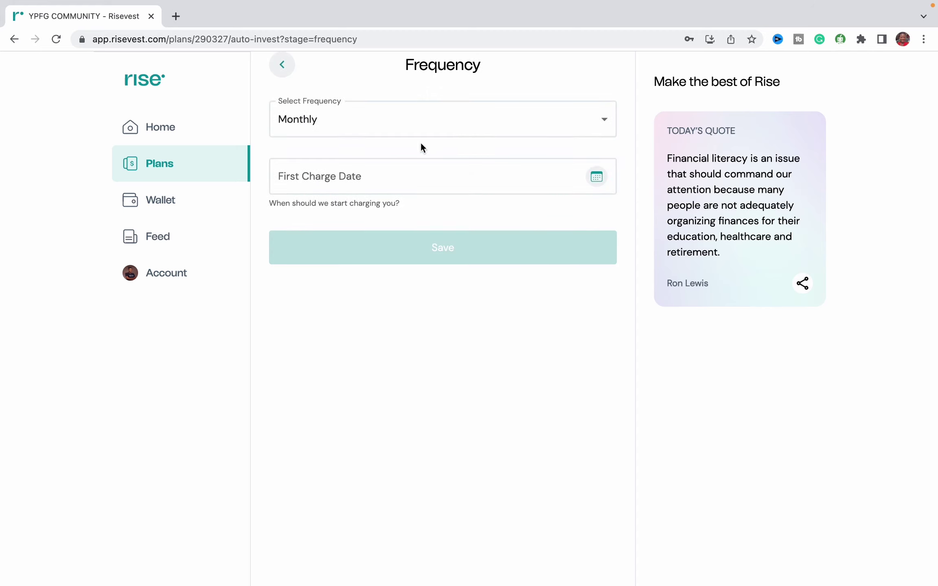
left_click(324, 196)
left_click(190, 141)
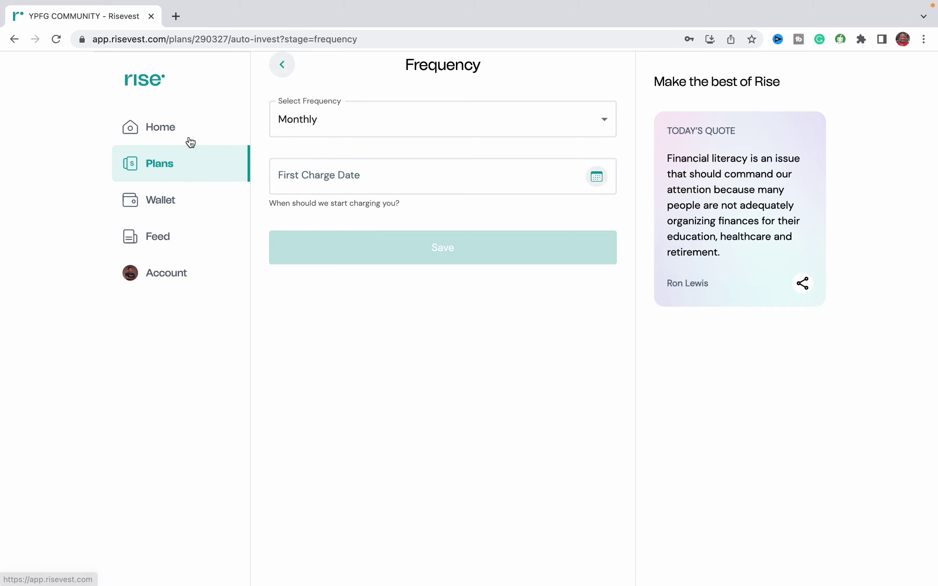
Visit Plans and the Wallet's balance and transactions, then open the Feed
left_click(204, 169)
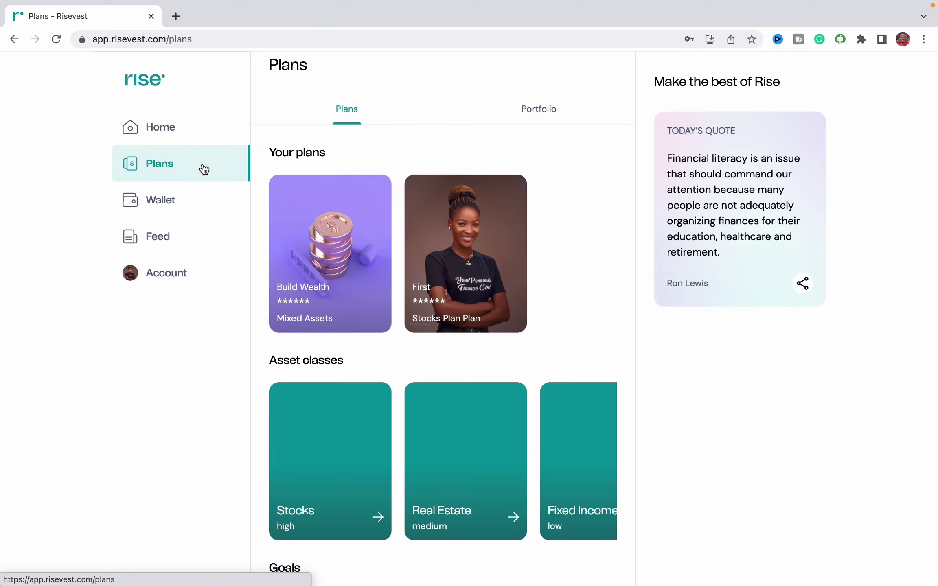
scroll(438, 306, "down", 5)
scroll(437, 305, "down", 2)
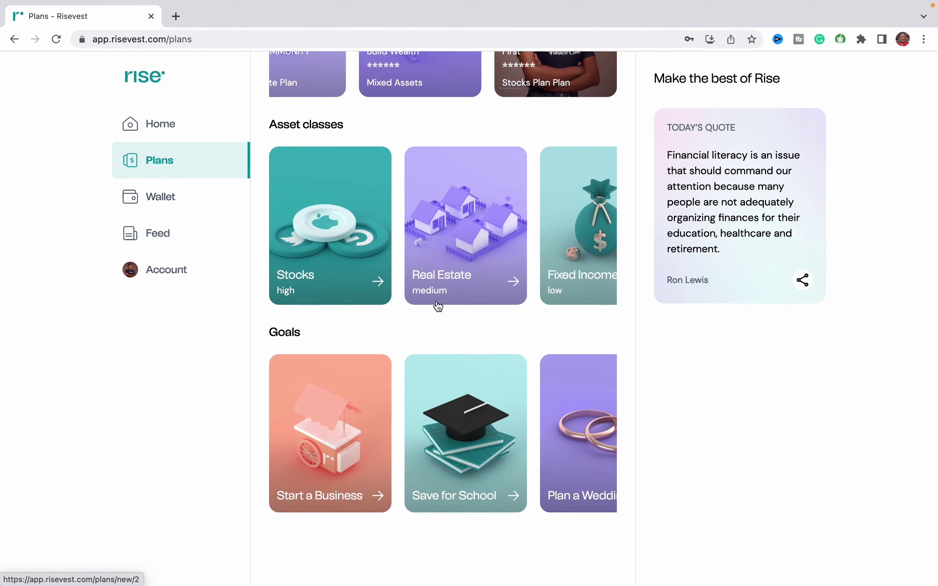
left_click(203, 202)
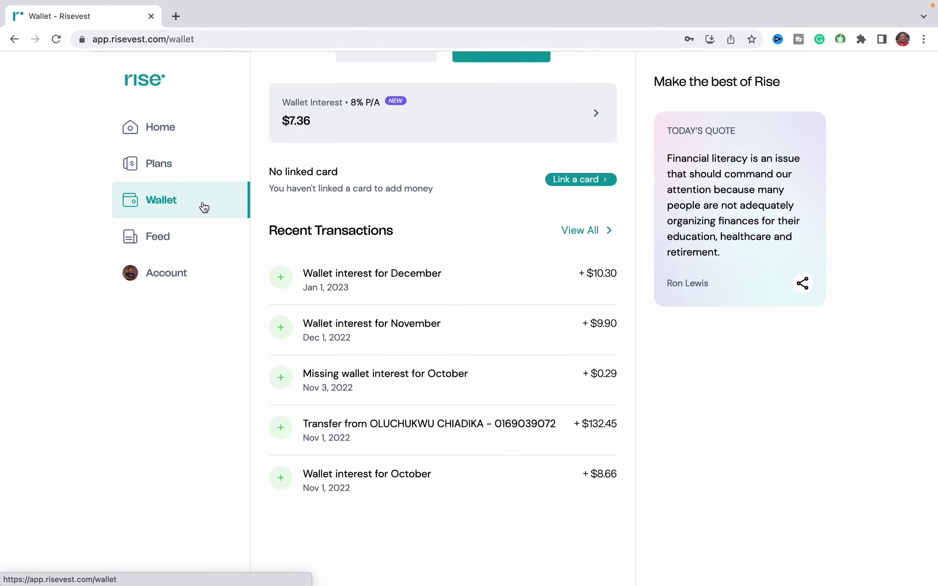
scroll(500, 318, "up", 5)
scroll(418, 301, "up", 1)
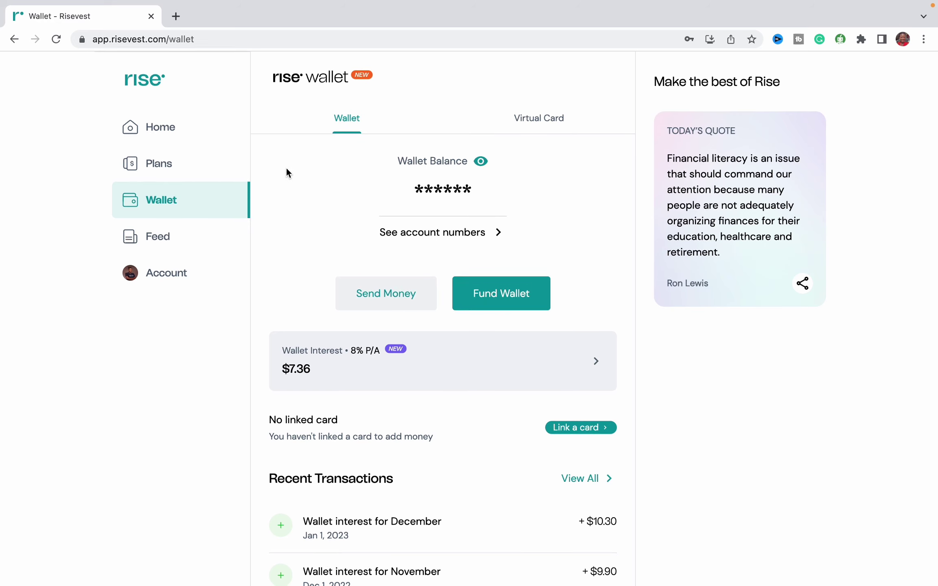
left_click(189, 243)
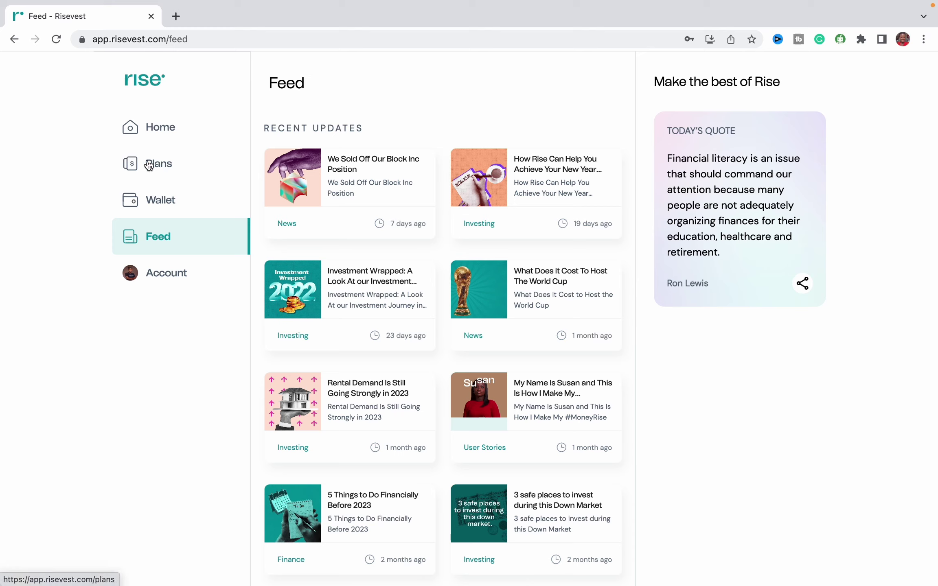
Open the Affiliate Program from the 'Earn 3% bonus' badge to see the referral code and link
left_click(149, 129)
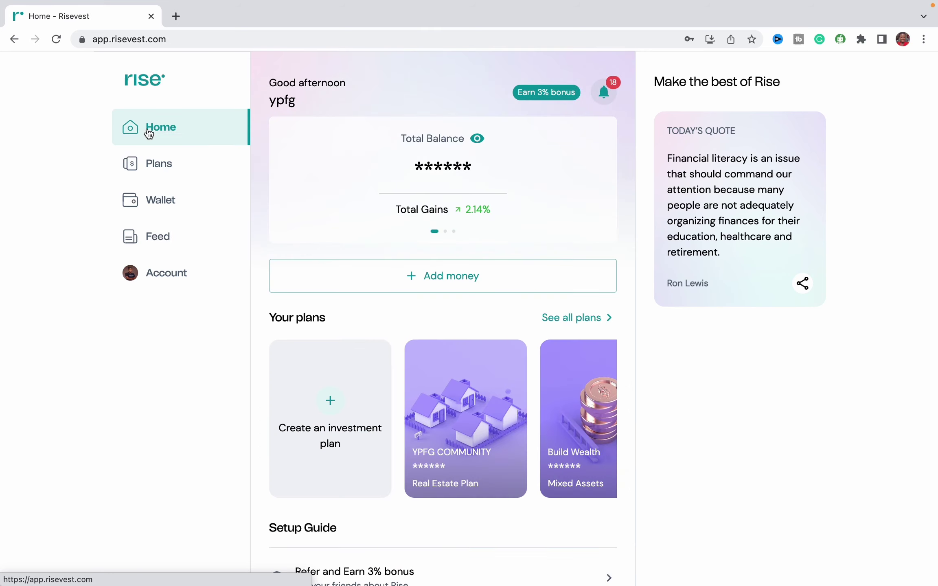
left_click(526, 103)
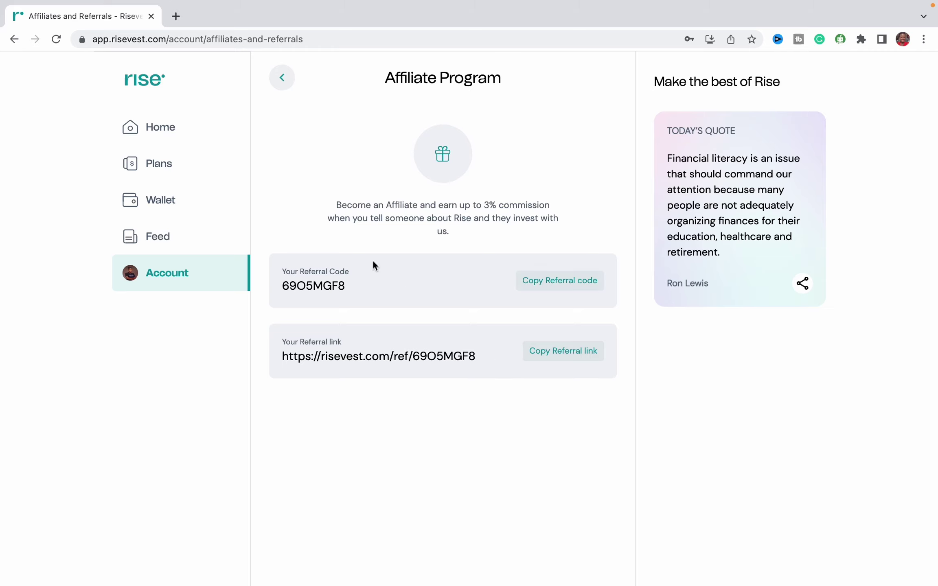
left_click(151, 128)
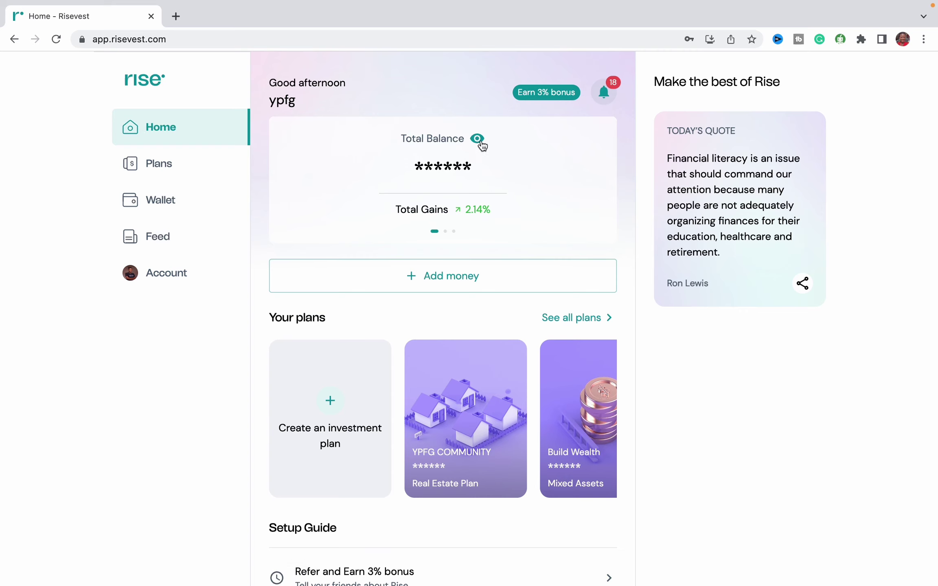
scroll(433, 367, "down", 2)
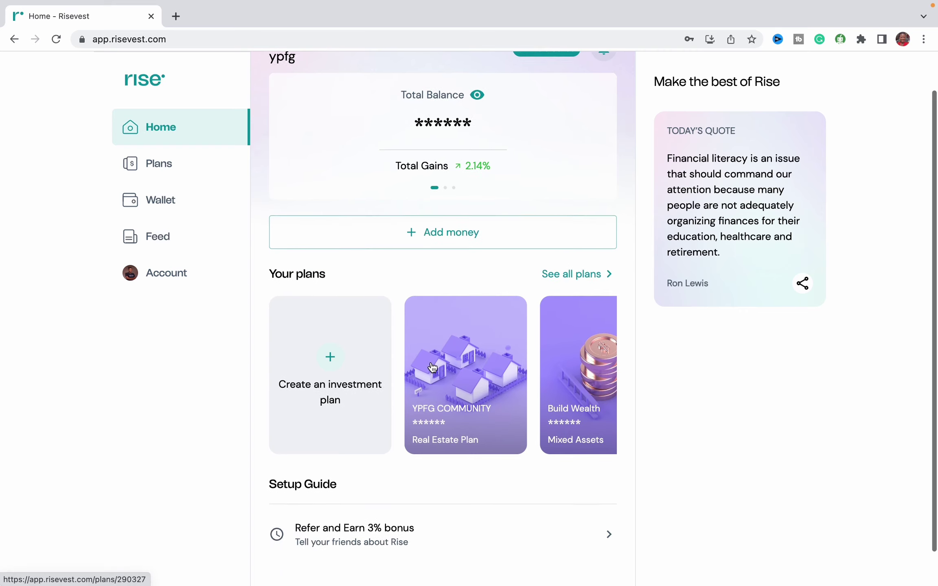
scroll(432, 366, "right", 3)
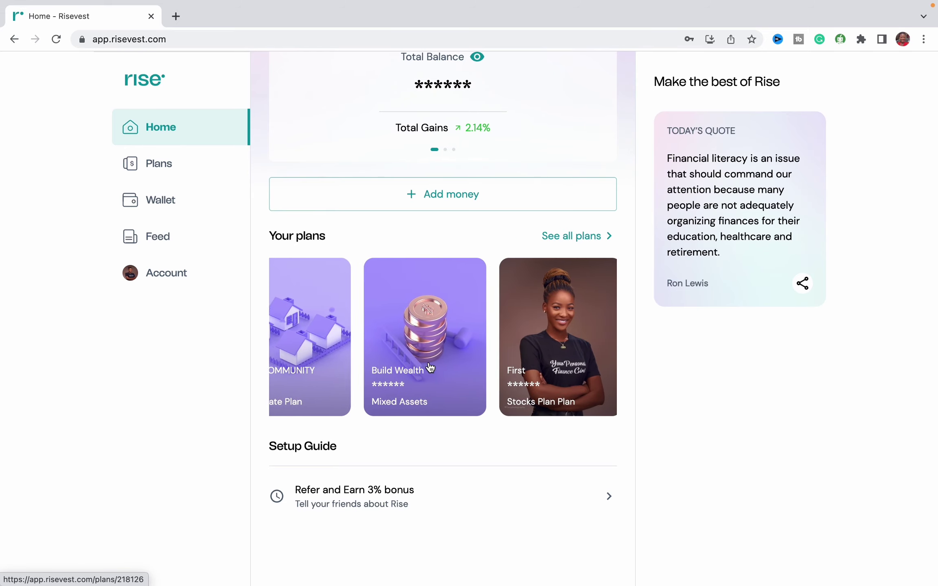
scroll(431, 367, "up", 2)
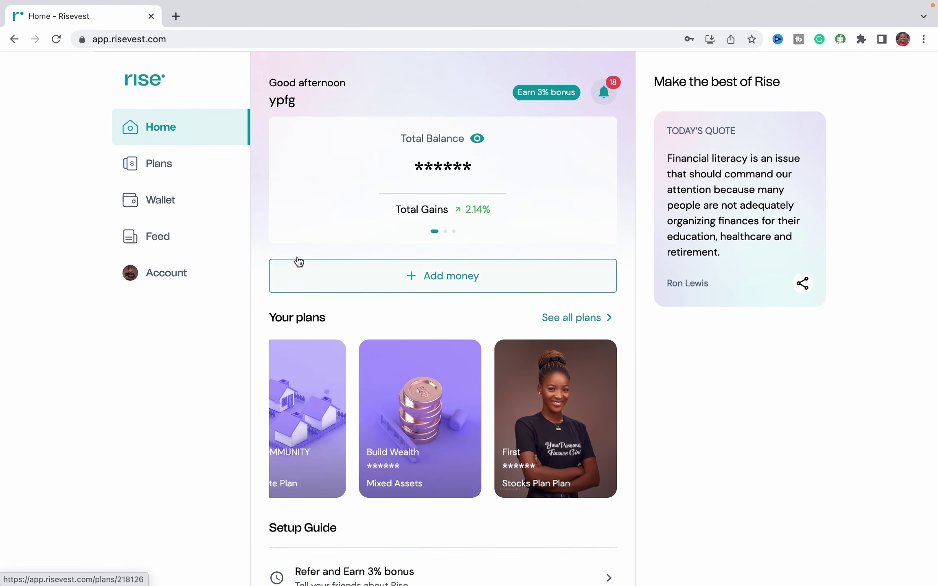
scroll(338, 264, "down", 2)
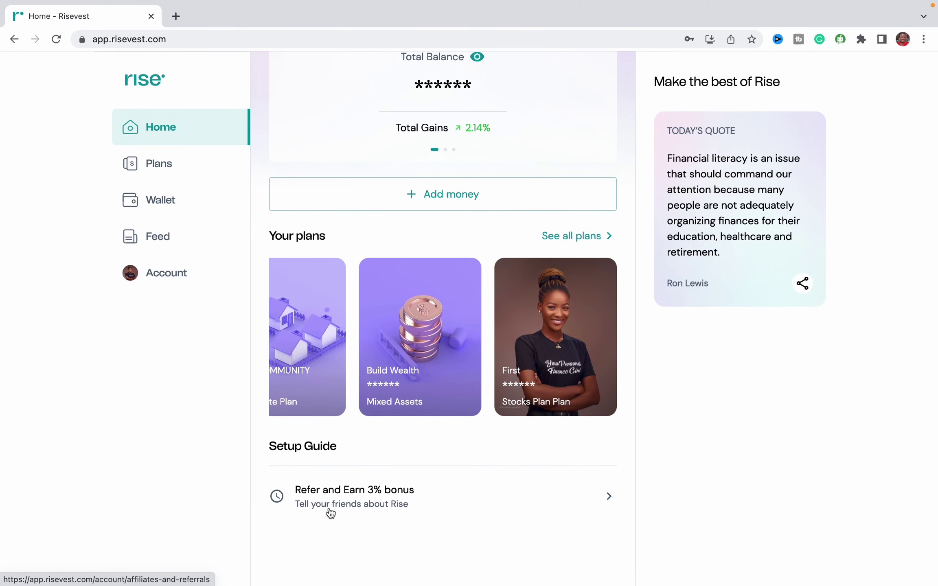
Return to Plans, where YPFG COMMUNITY is listed beside Build Wealth and Stocks
left_click(162, 169)
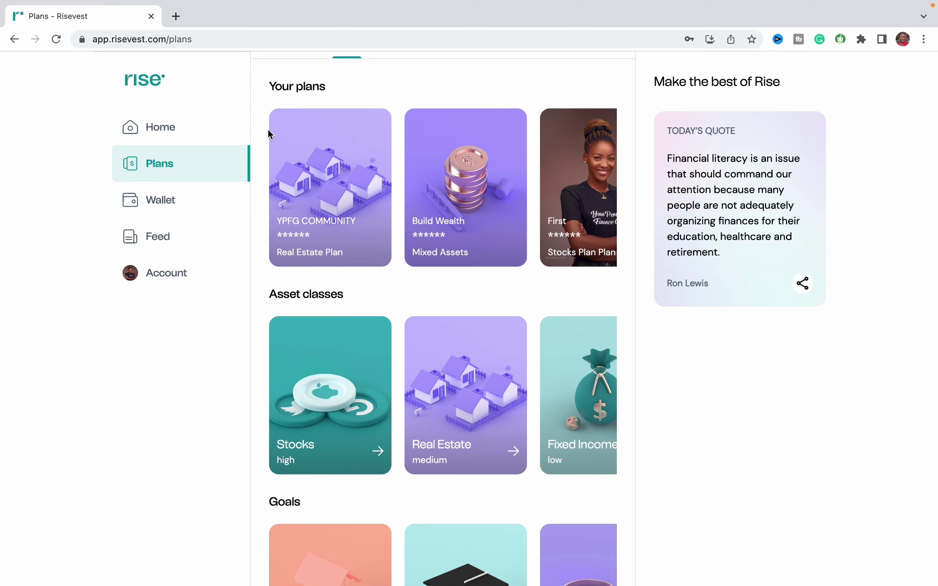
scroll(269, 133, "up", 3)
scroll(269, 134, "up", 1)
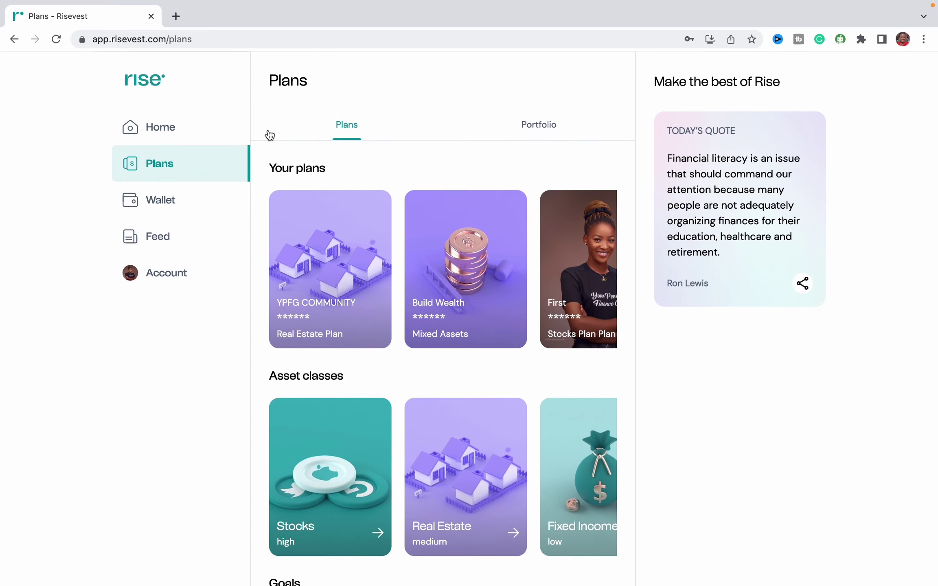